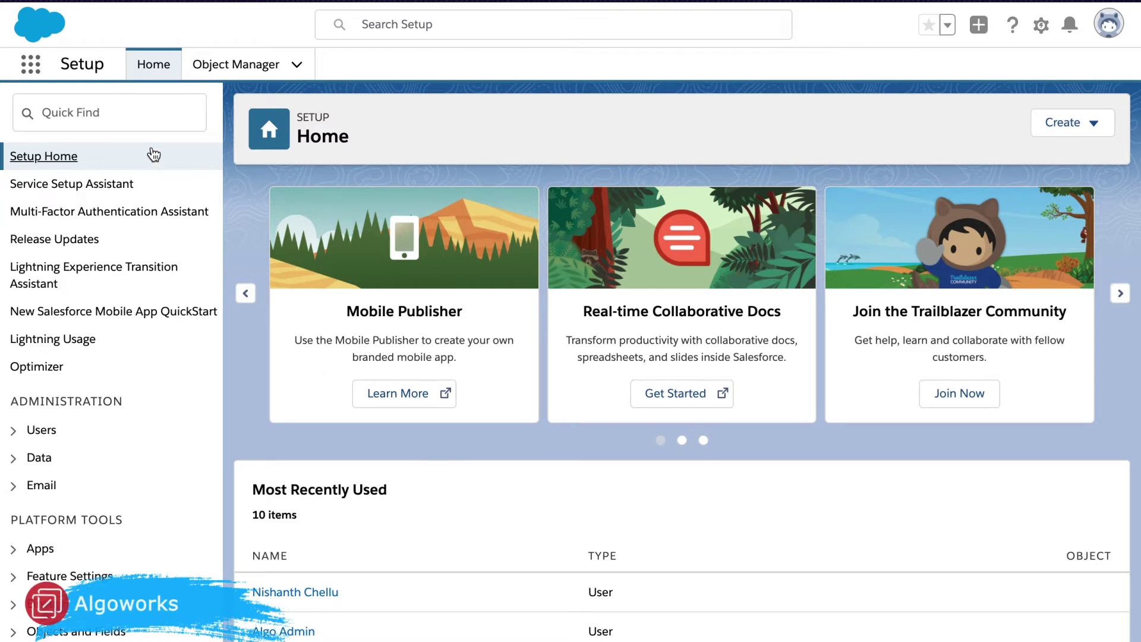
- Find Workflow Rules with Quick Find 'work' and continue past the introduction page
click(147, 119)
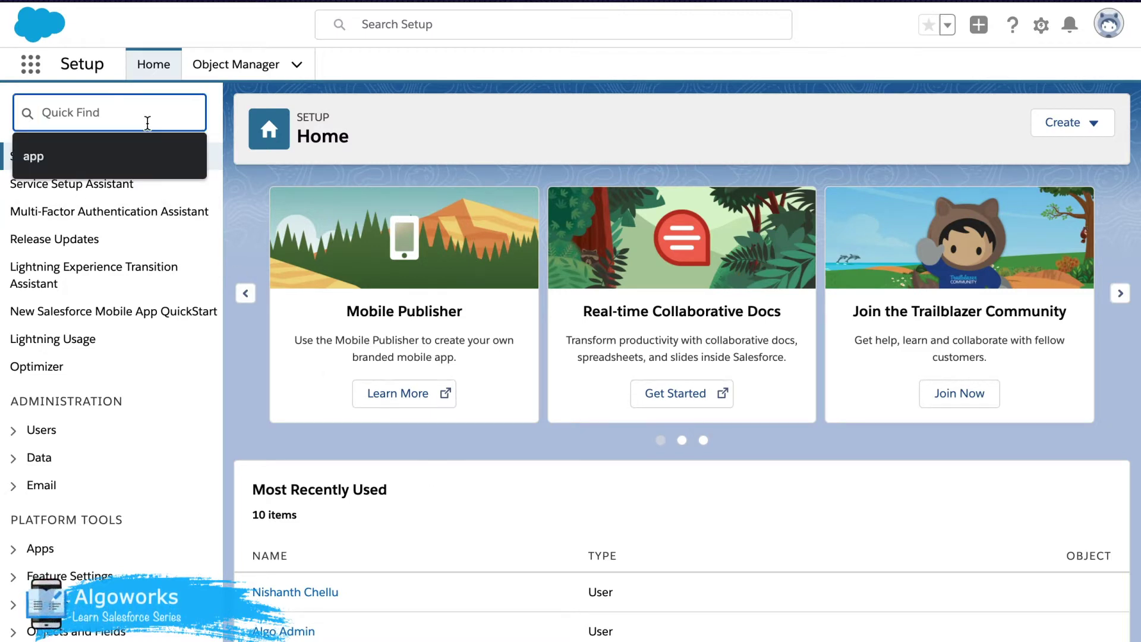
text(wo)
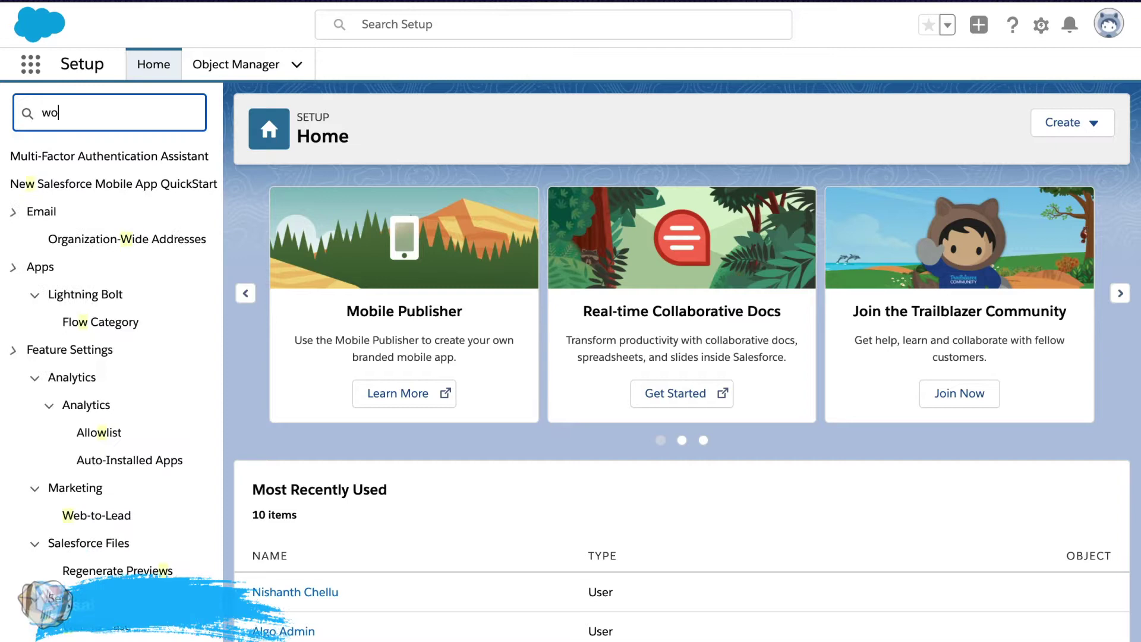
text(r)
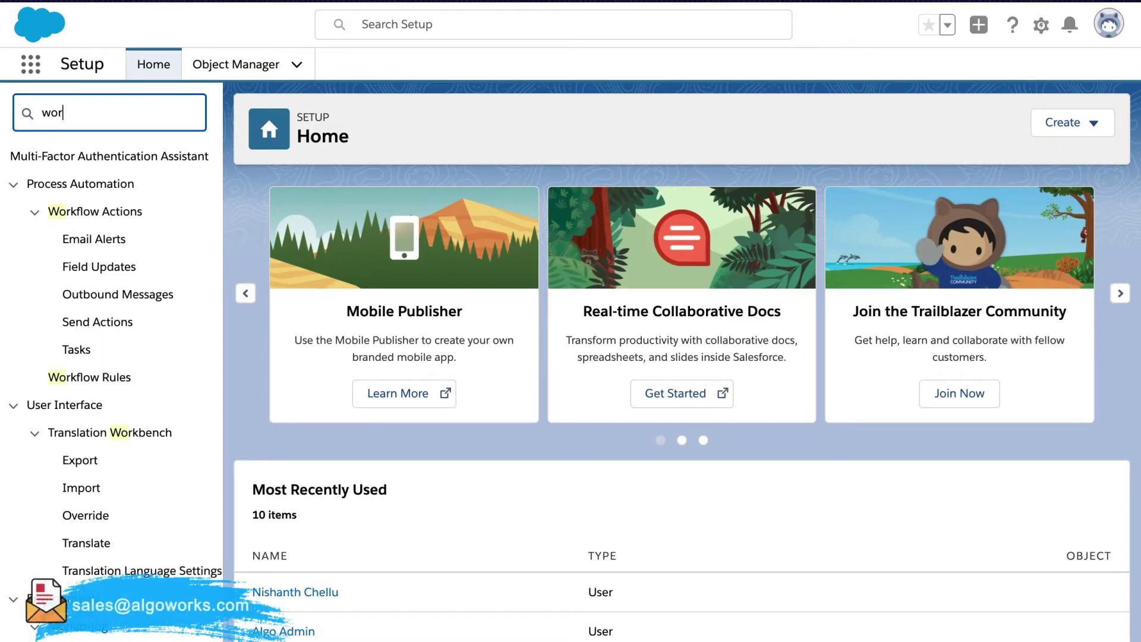
text(k)
click(115, 351)
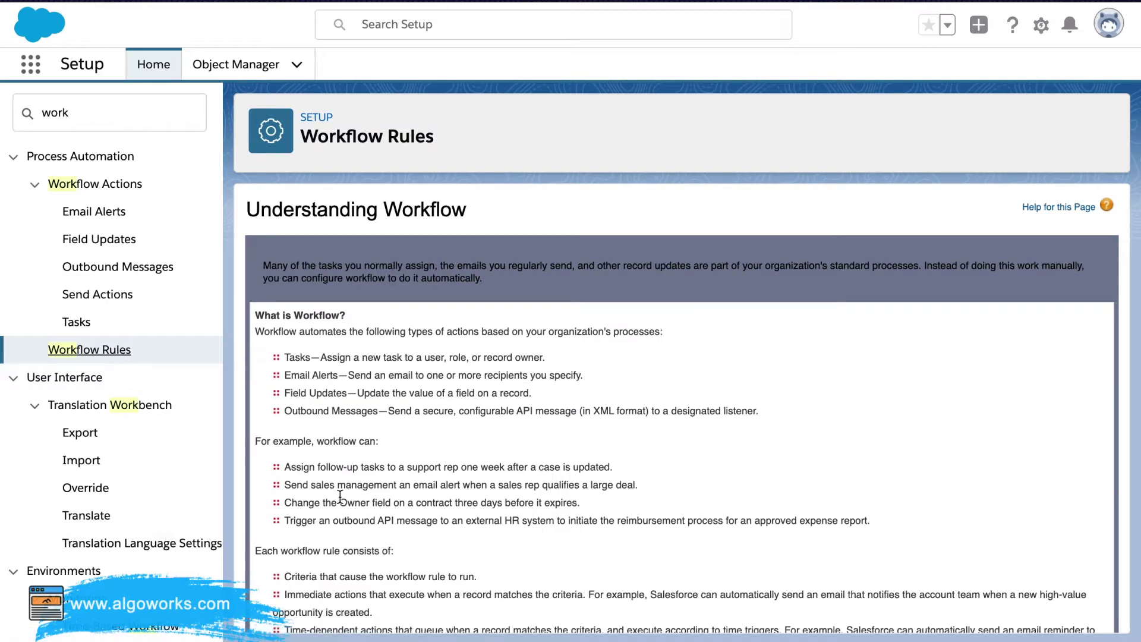
scroll(340, 496, down, 3)
click(277, 589)
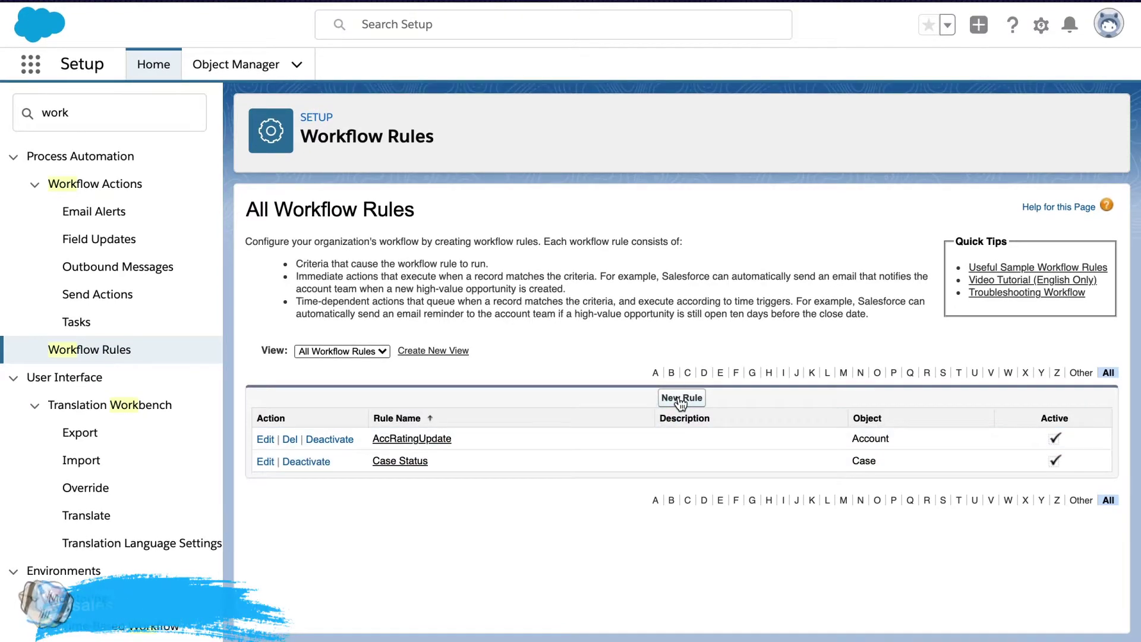
- Start a new workflow rule and select Opportunity as its object
click(681, 398)
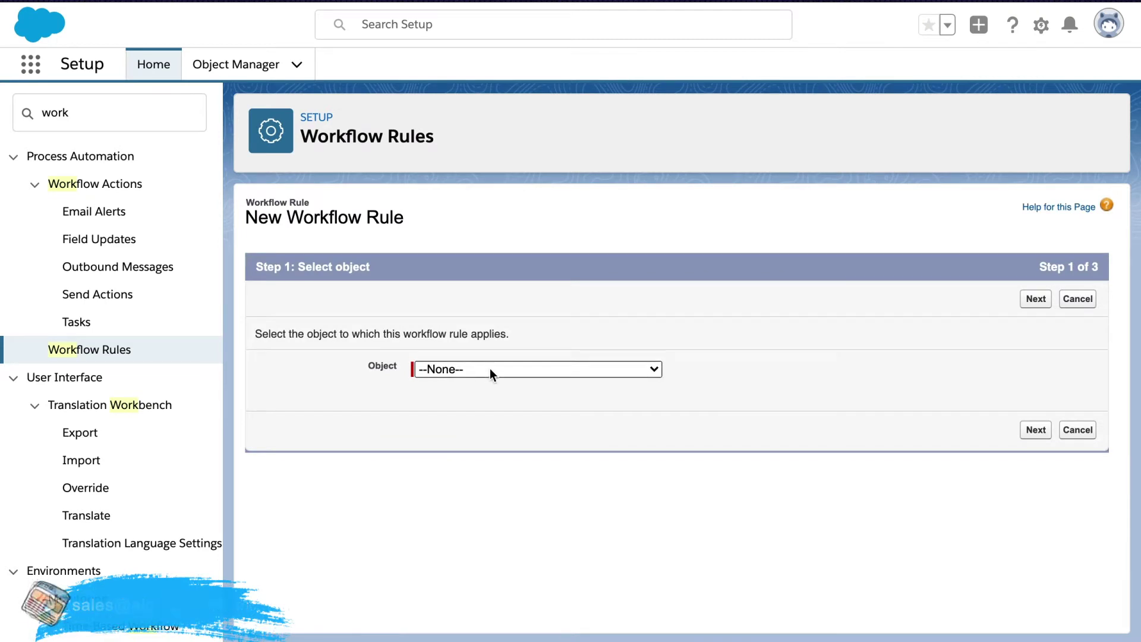
click(490, 369)
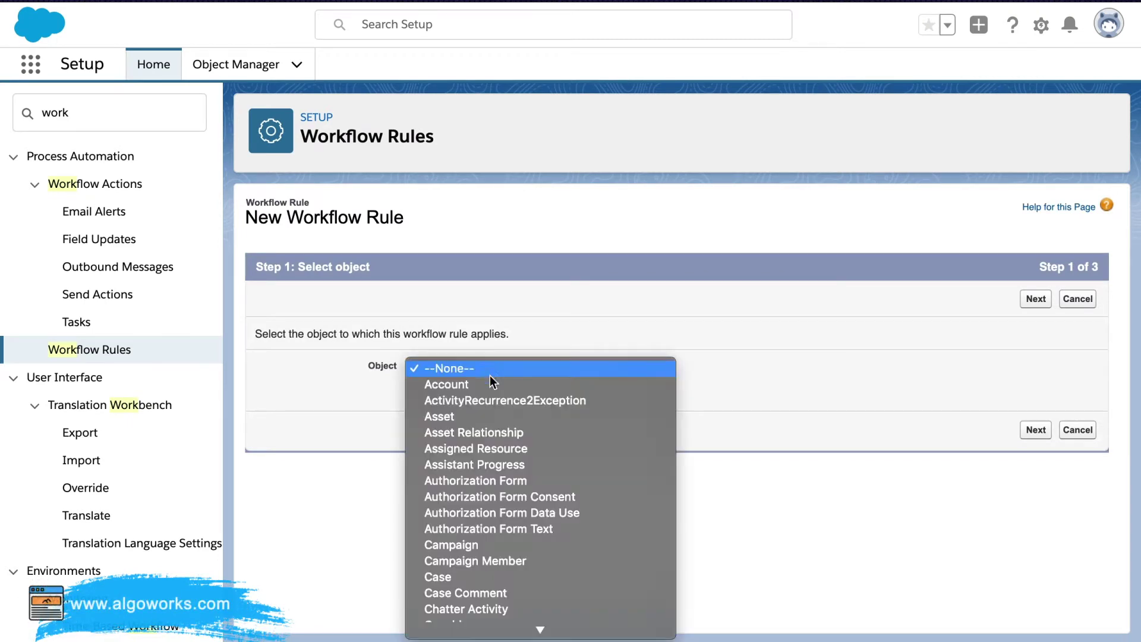
scroll(507, 497, down, 15)
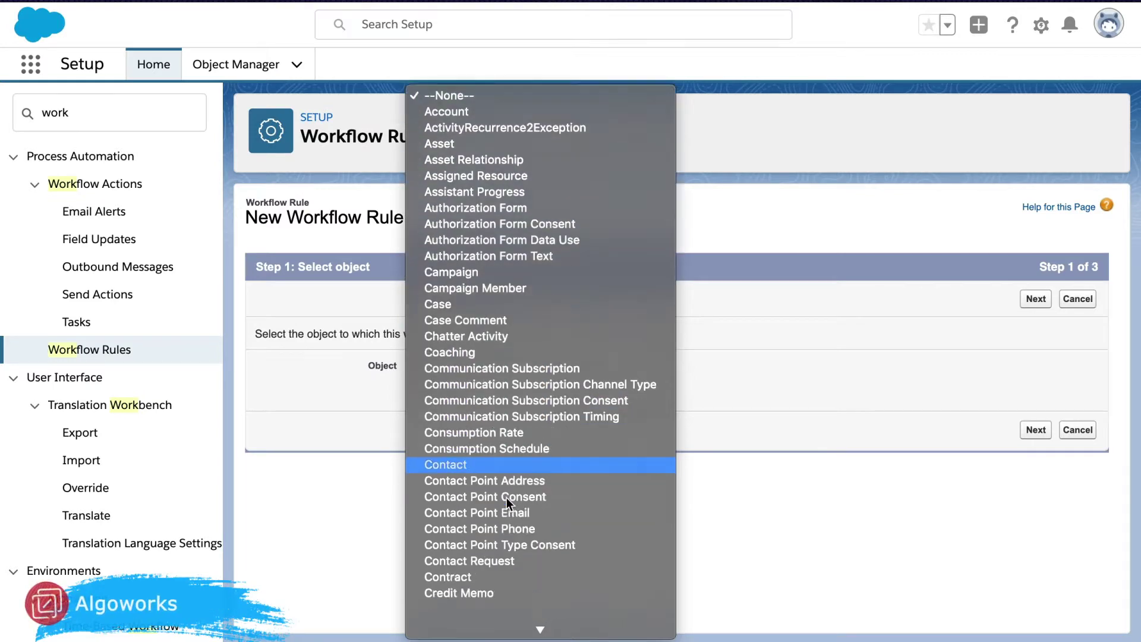
scroll(507, 498, down, 10)
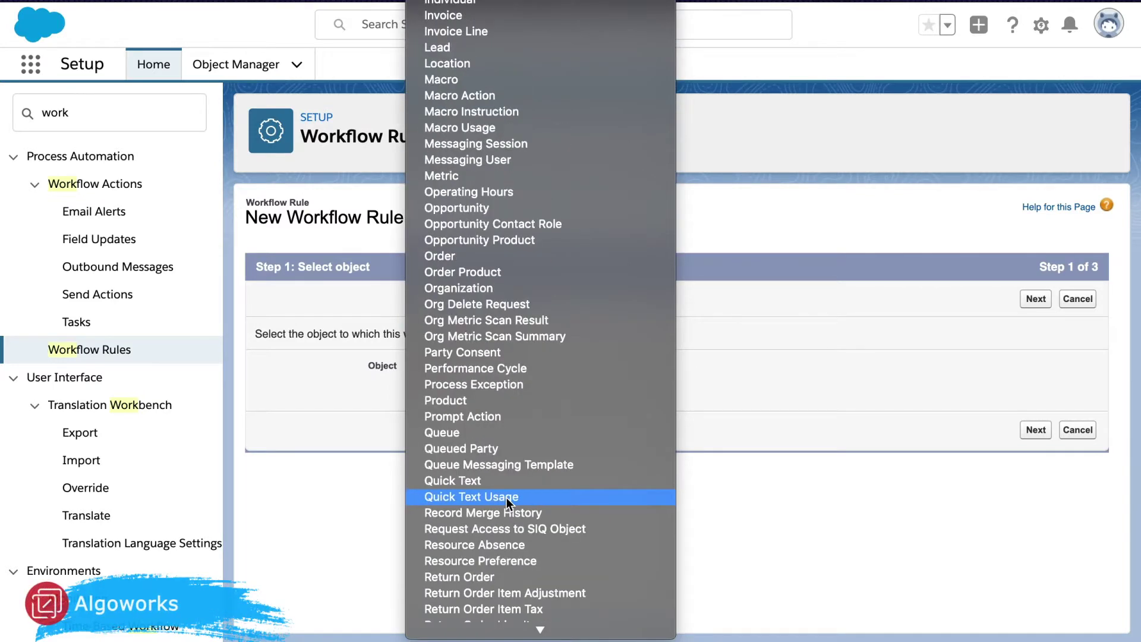
click(504, 207)
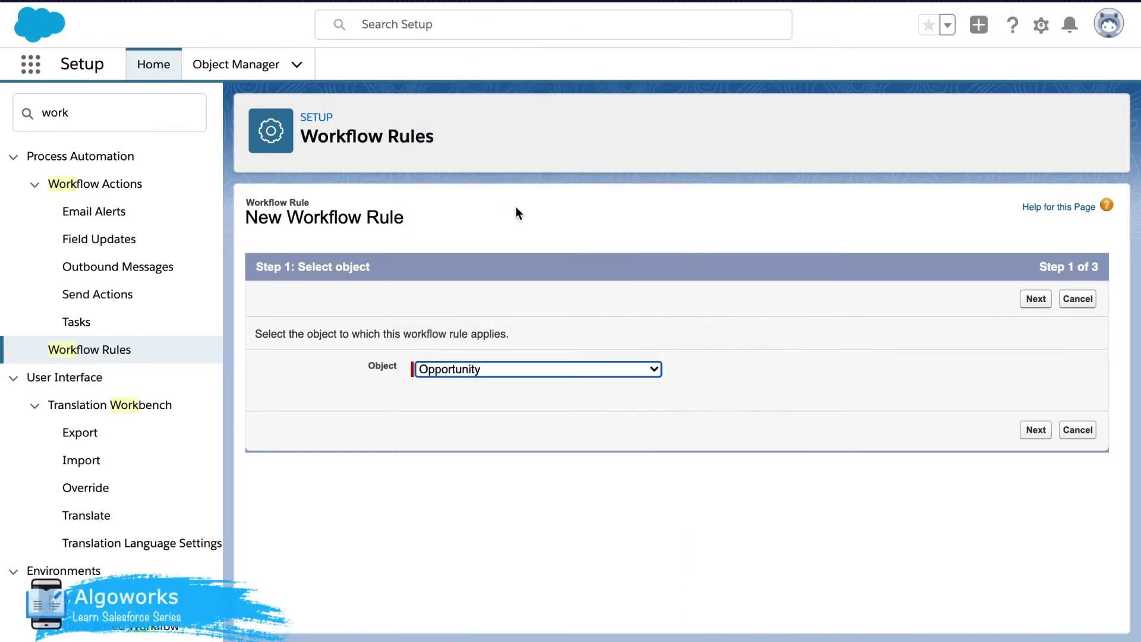
- Name the Opportunity rule BigOpportunityAlert and review its evaluation and criteria sections
click(1043, 431)
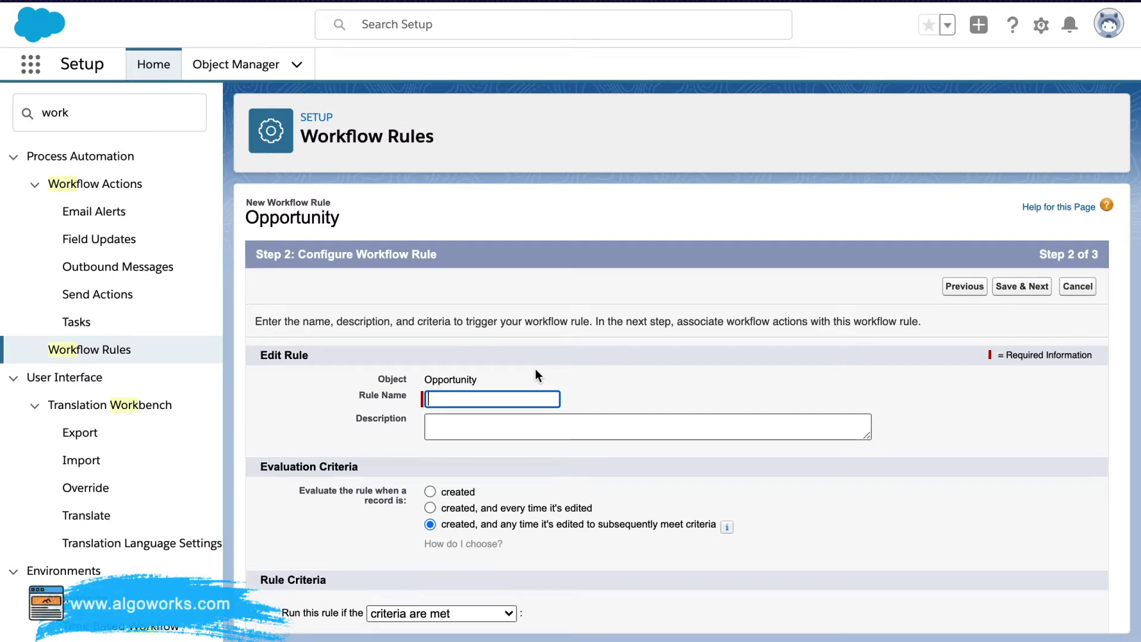
click(521, 397)
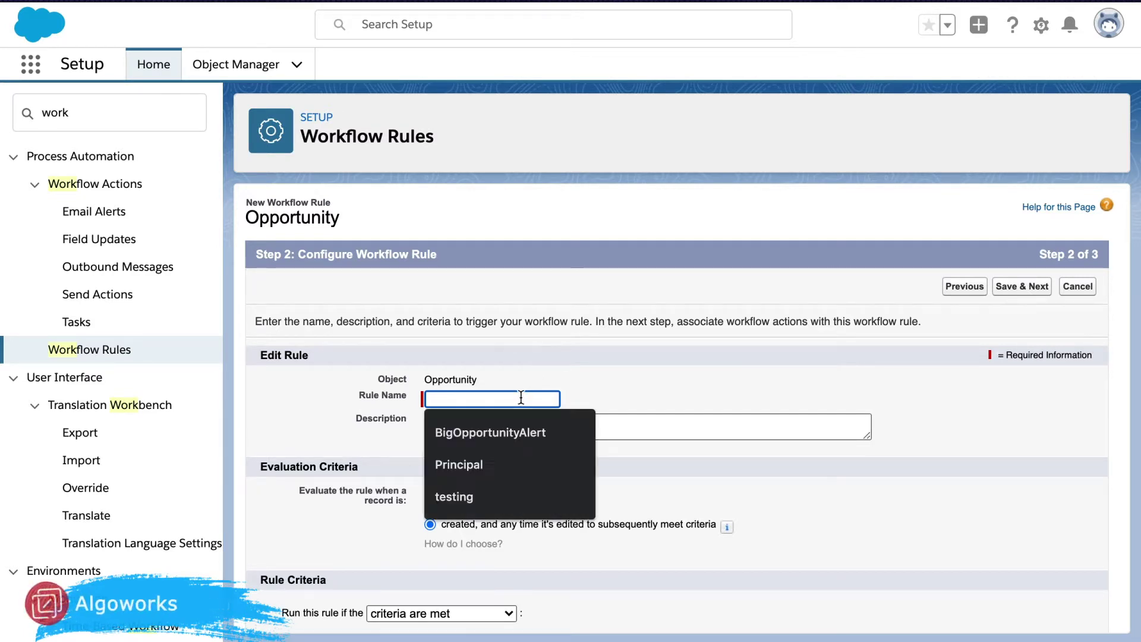
click(511, 433)
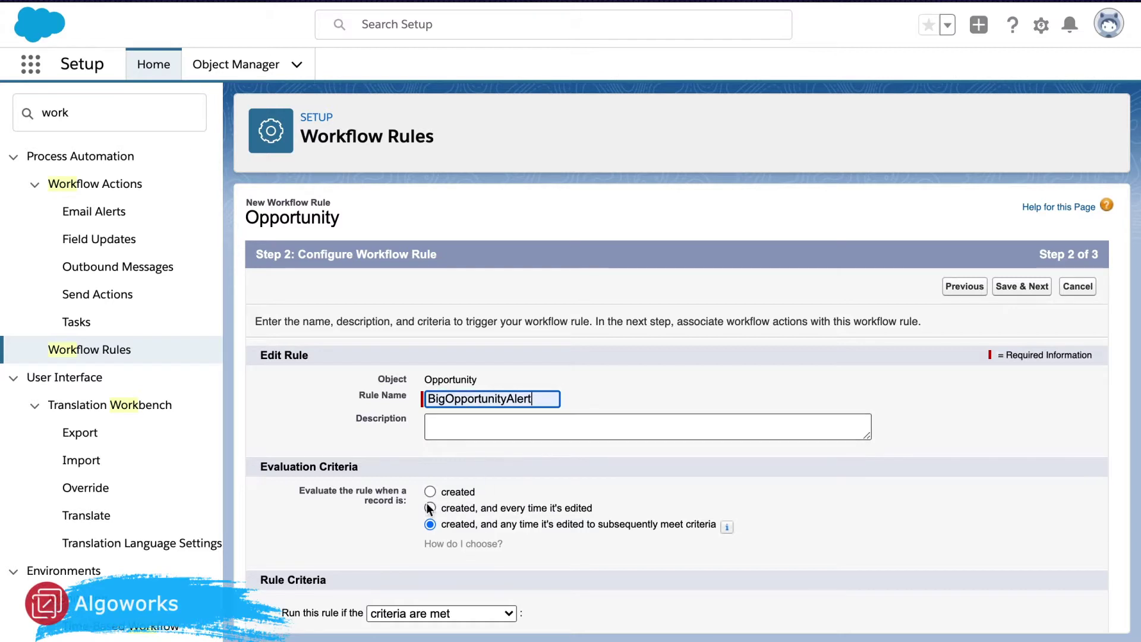
scroll(331, 522, down, 2)
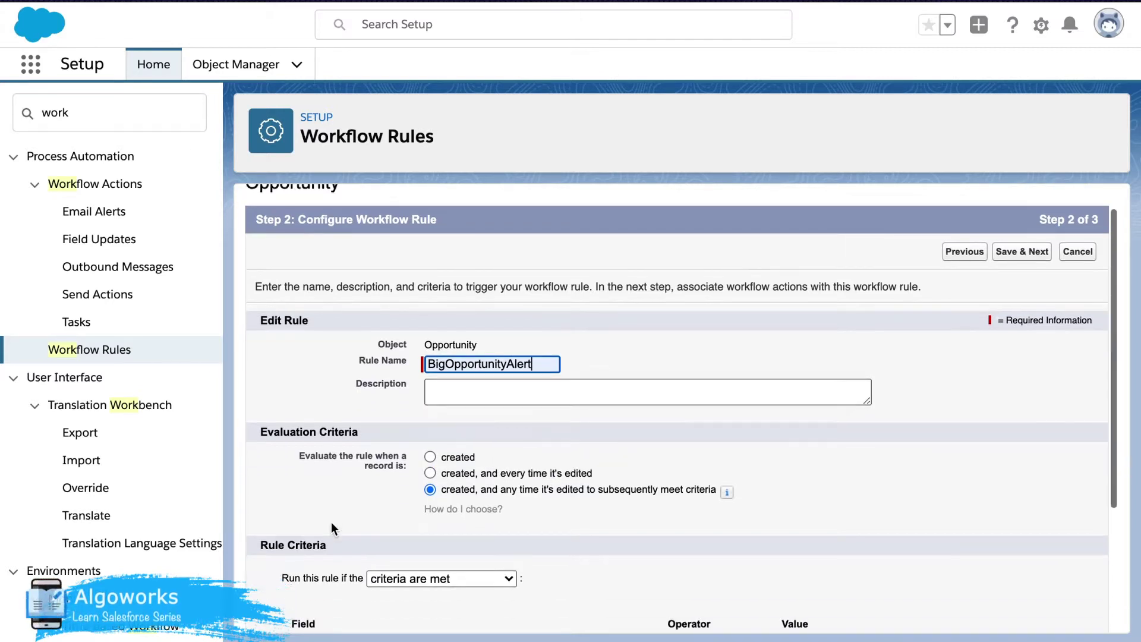
scroll(331, 521, down, 2)
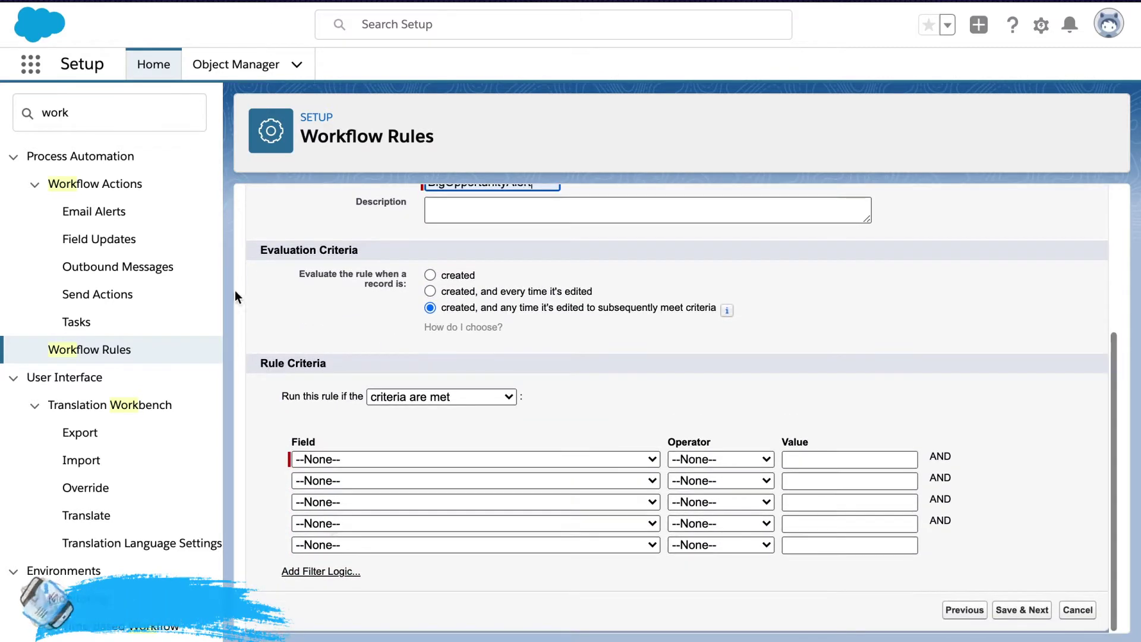
drag(265, 248, 386, 253)
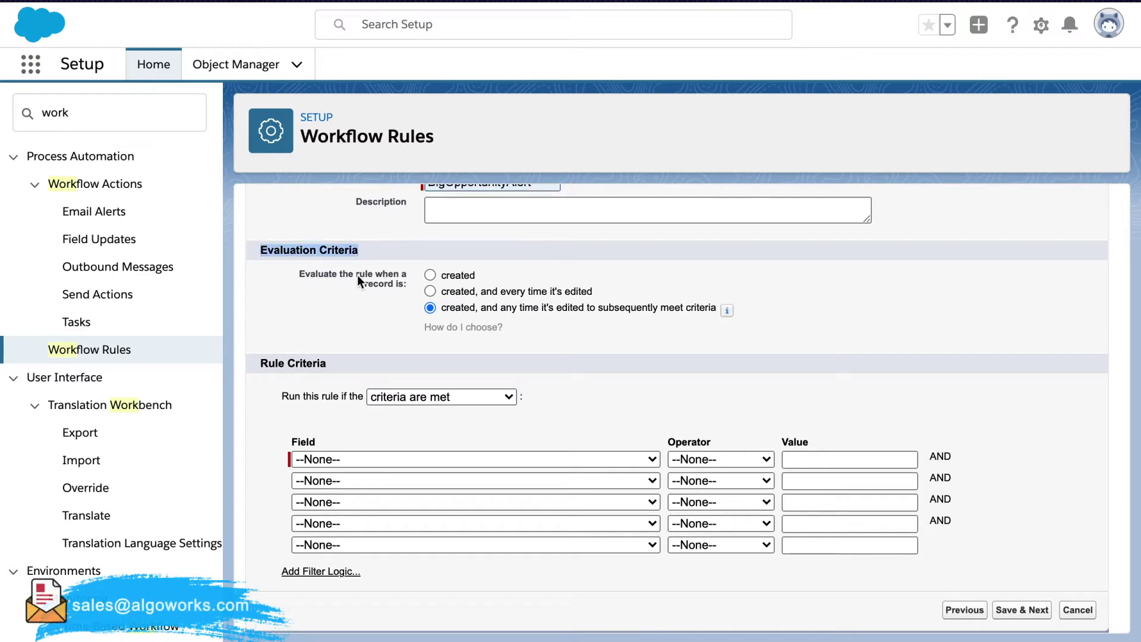
drag(257, 362, 348, 364)
click(357, 328)
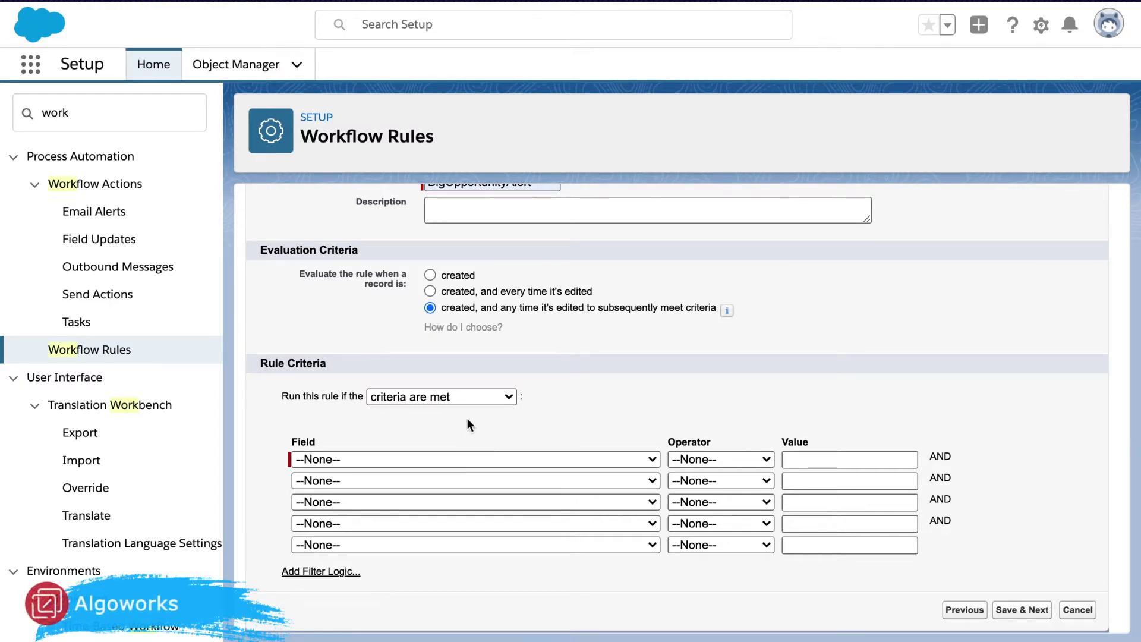
- Set the criterion Opportunity: Amount greater than 300000 and save
click(365, 459)
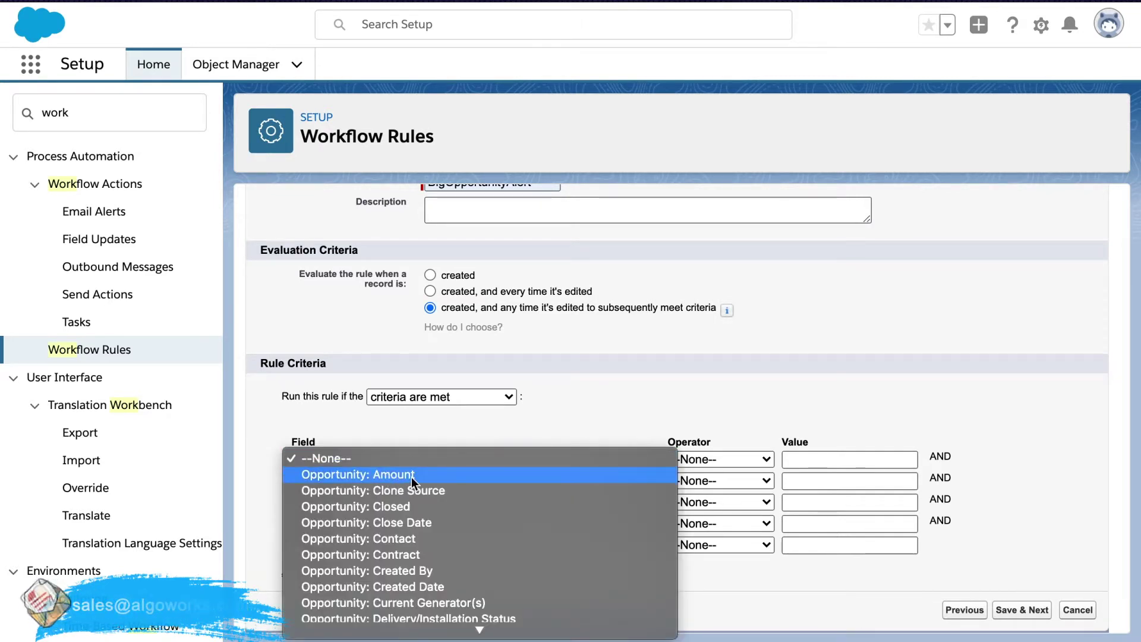
key(Escape)
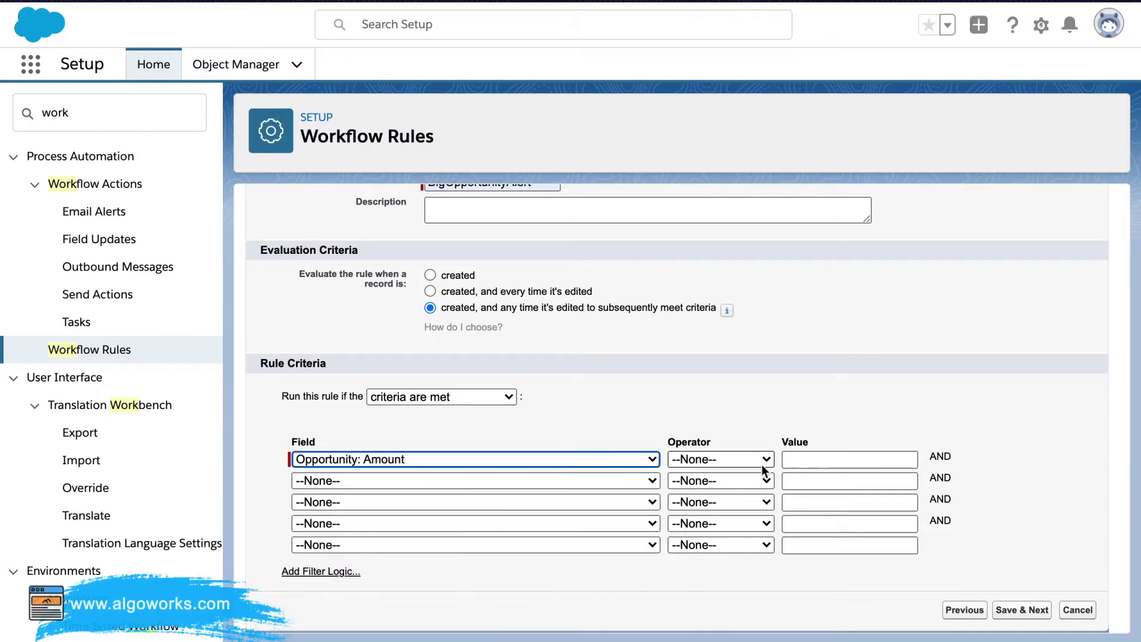
click(758, 464)
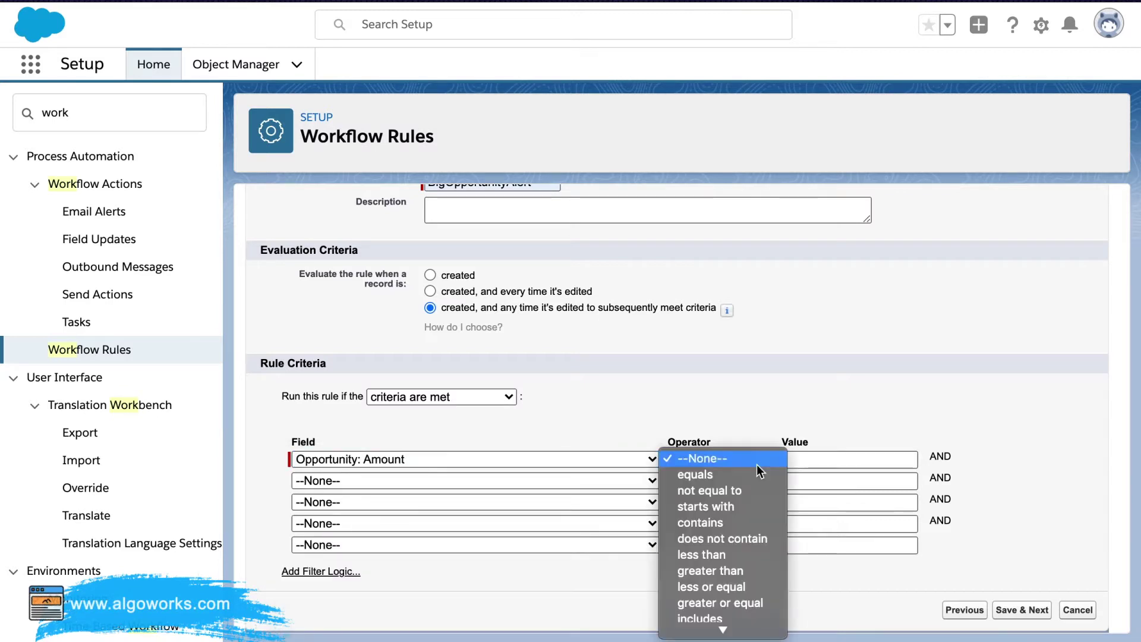
click(755, 570)
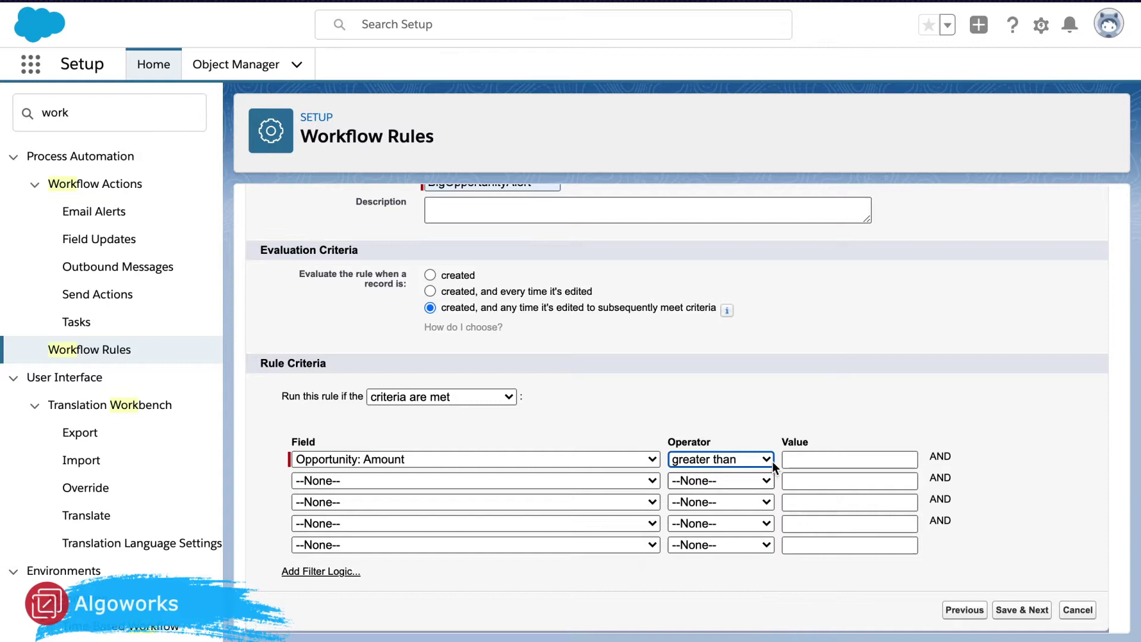
click(826, 459)
click(807, 499)
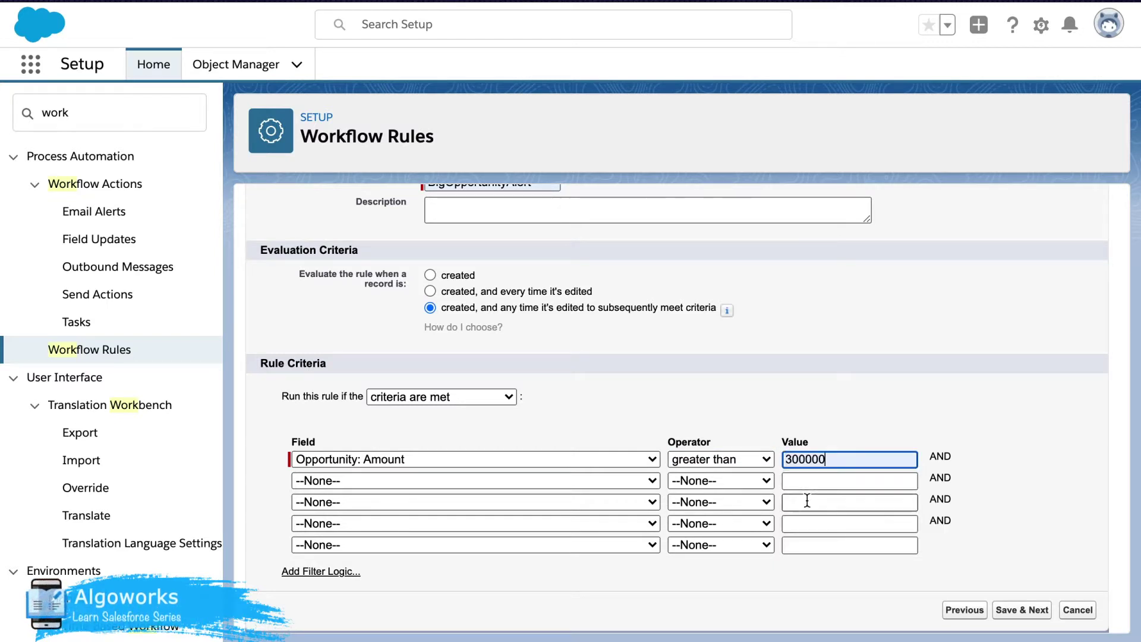
click(1021, 619)
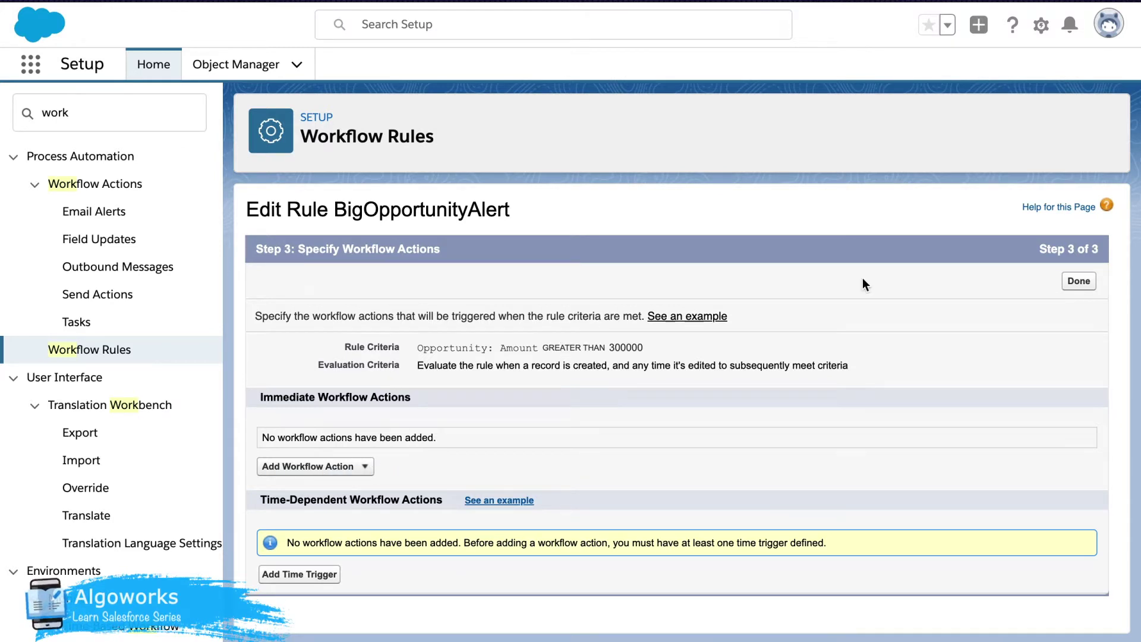
- Choose New Task from the Add Workflow Action list
click(367, 468)
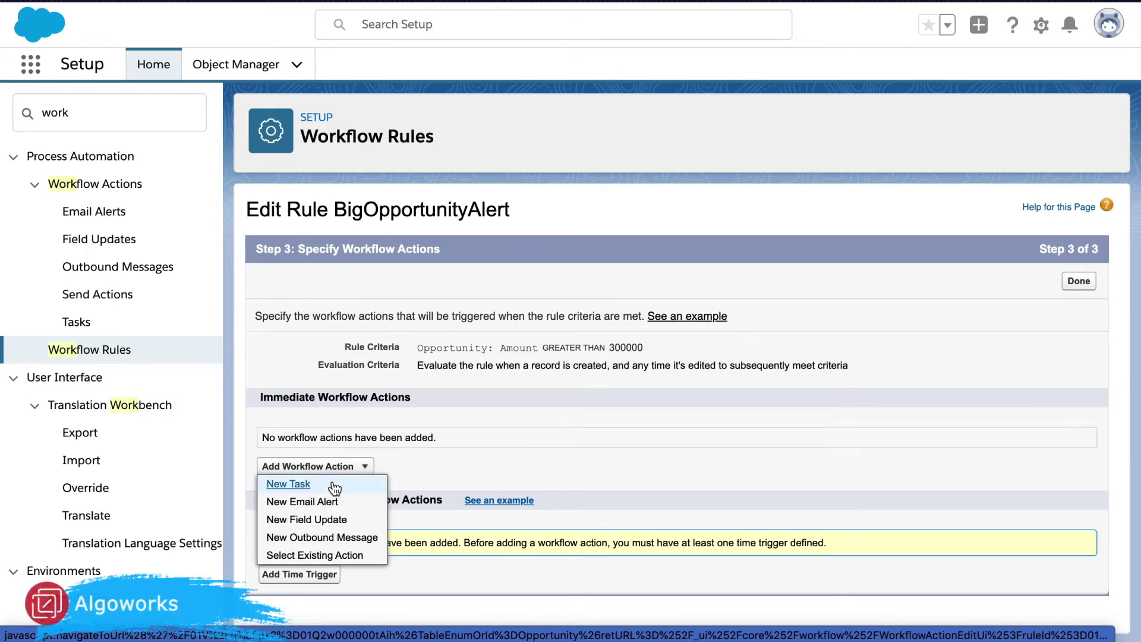
click(334, 488)
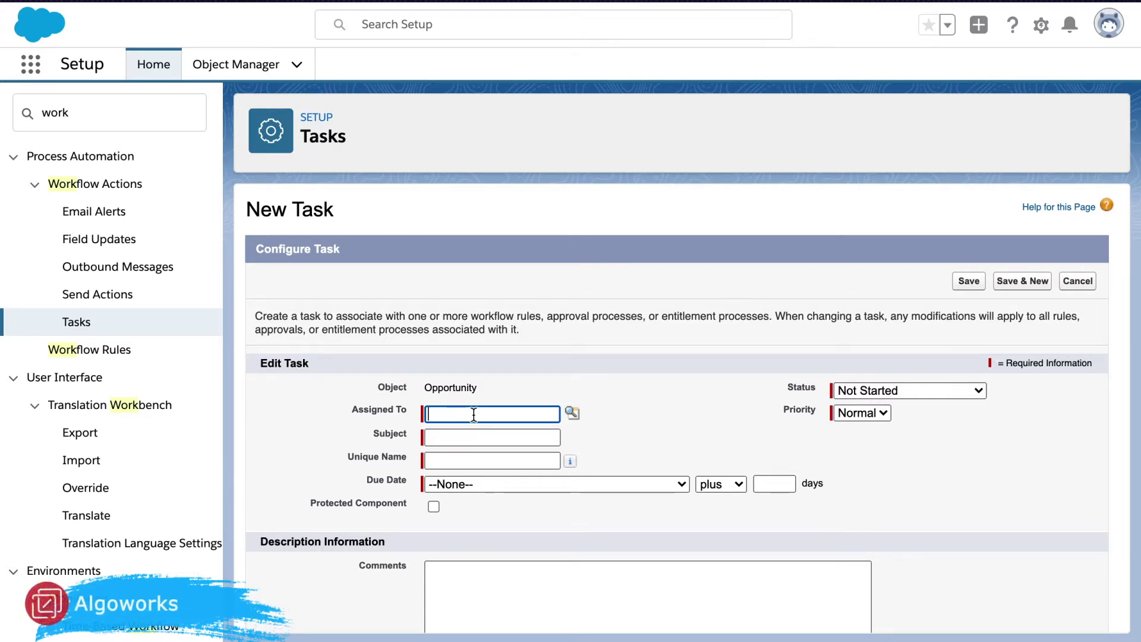
- Assign the task to the admin user with subject and unique name BigOptyAlert2
click(571, 413)
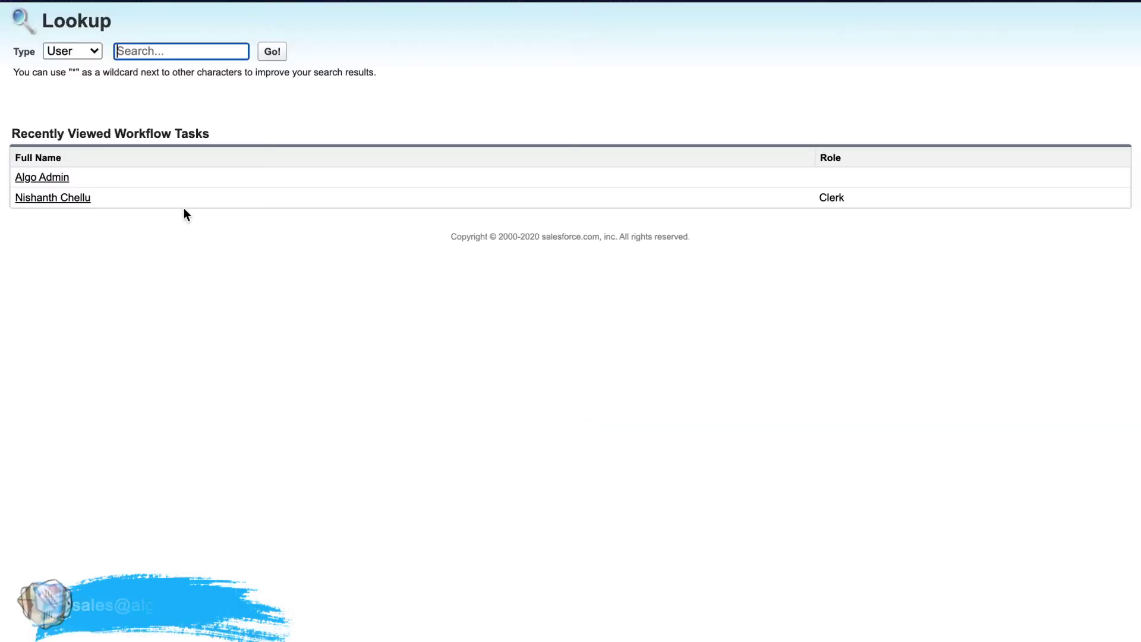
click(45, 179)
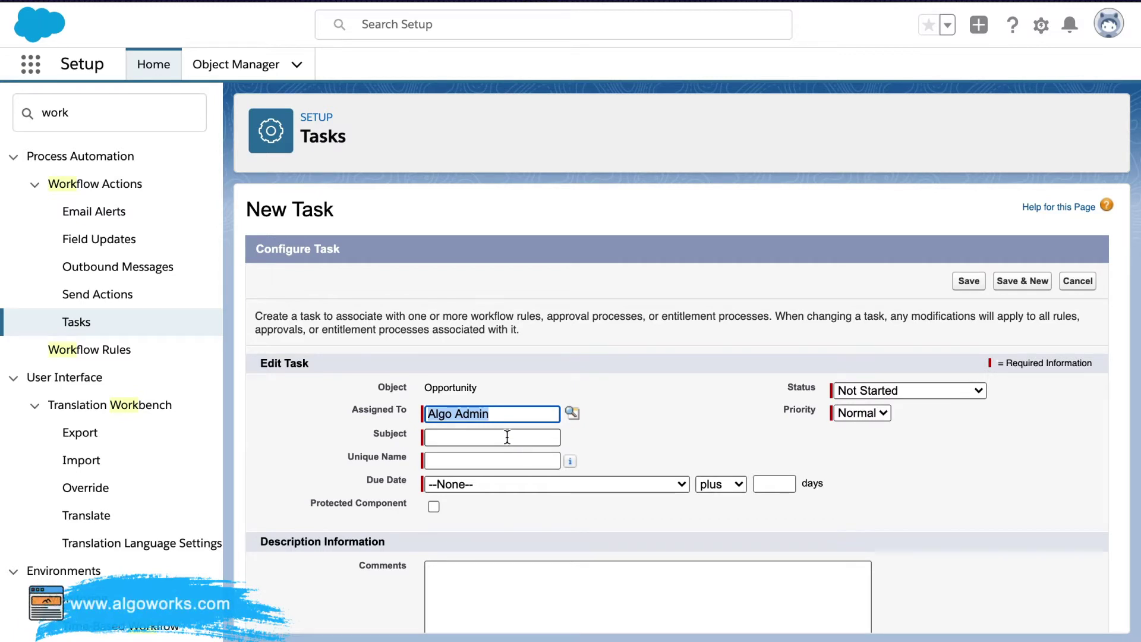
click(507, 436)
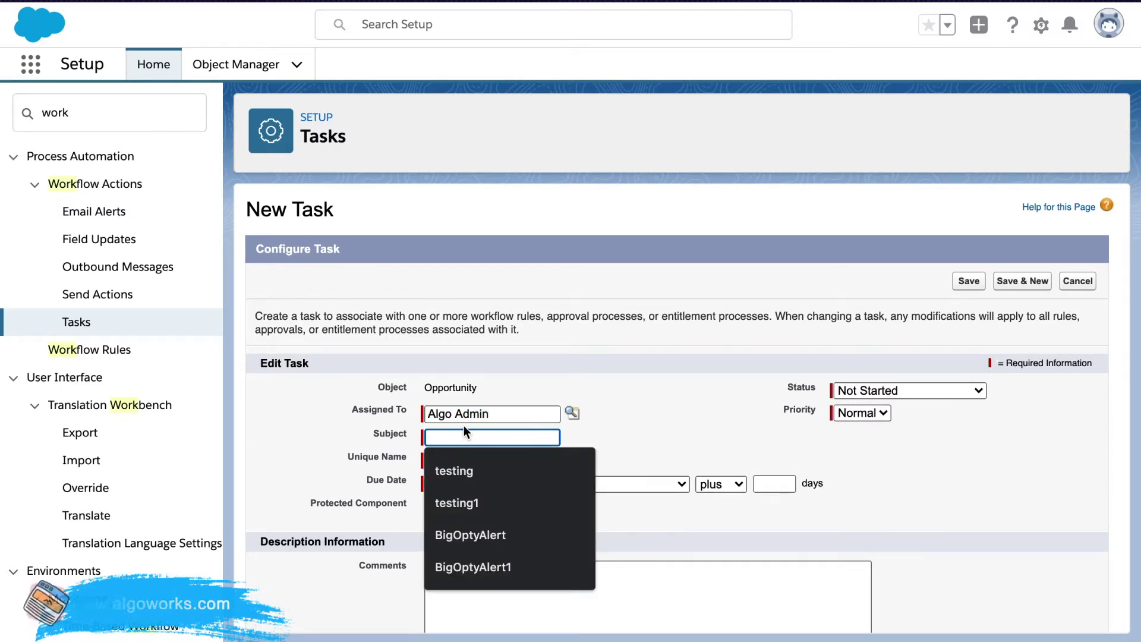
click(500, 545)
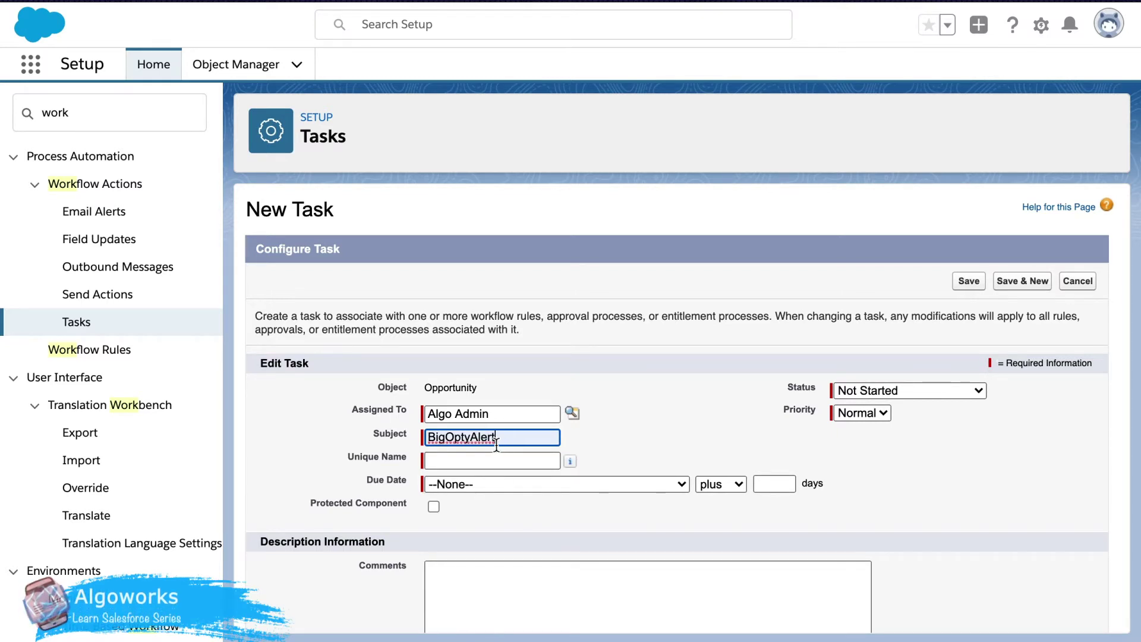
text(2)
click(484, 461)
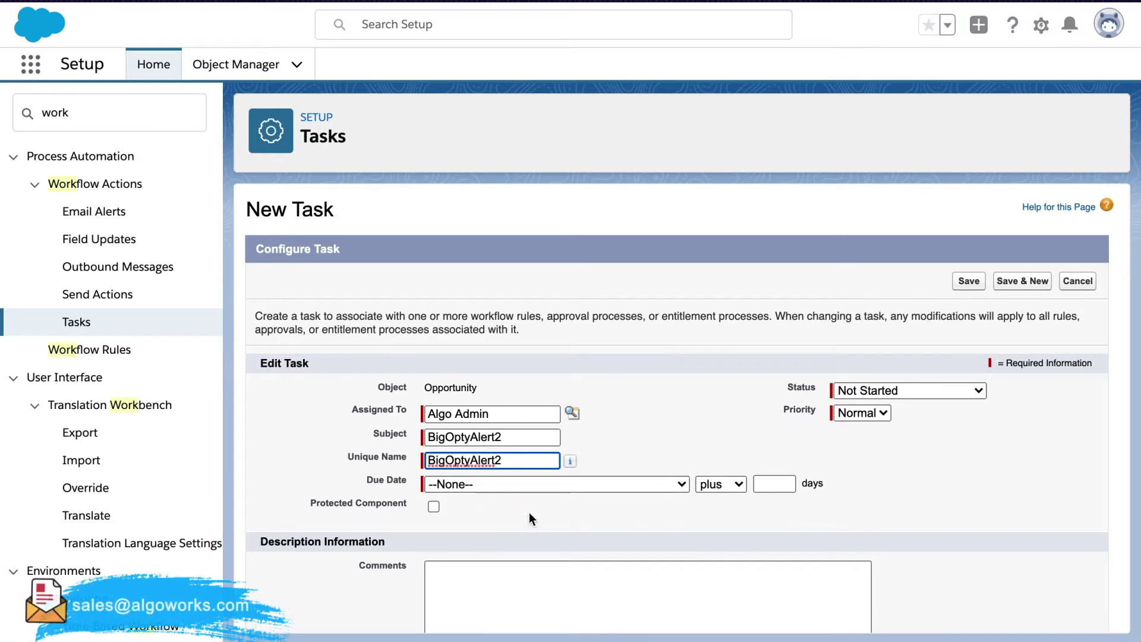
- Set the task due date to Rule Trigger Date plus 1 day
click(535, 485)
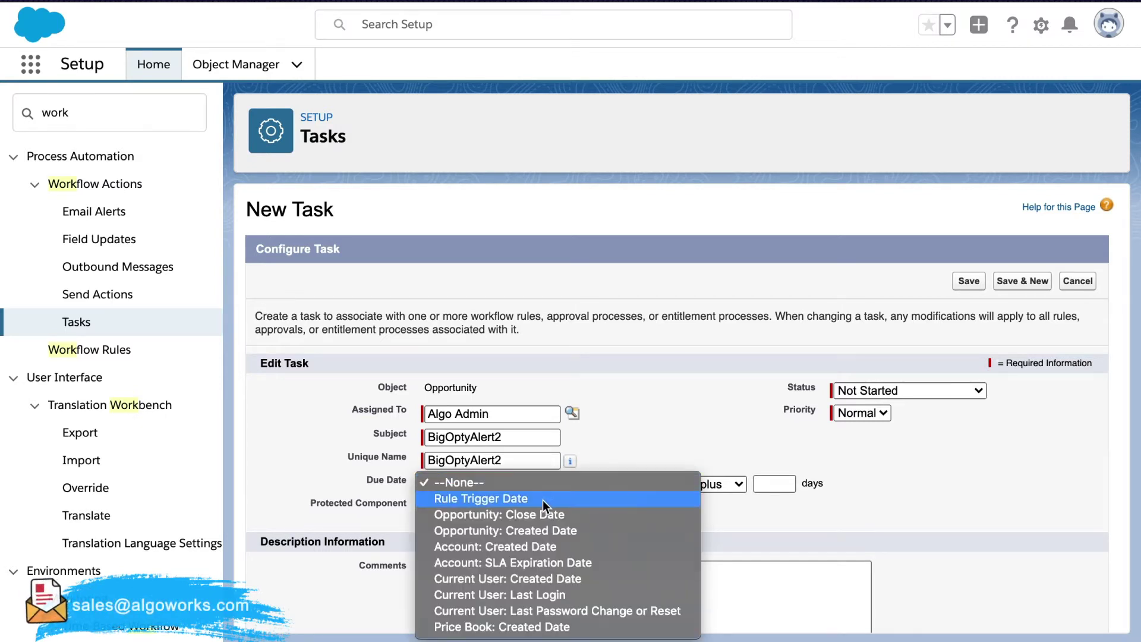
click(543, 500)
click(756, 485)
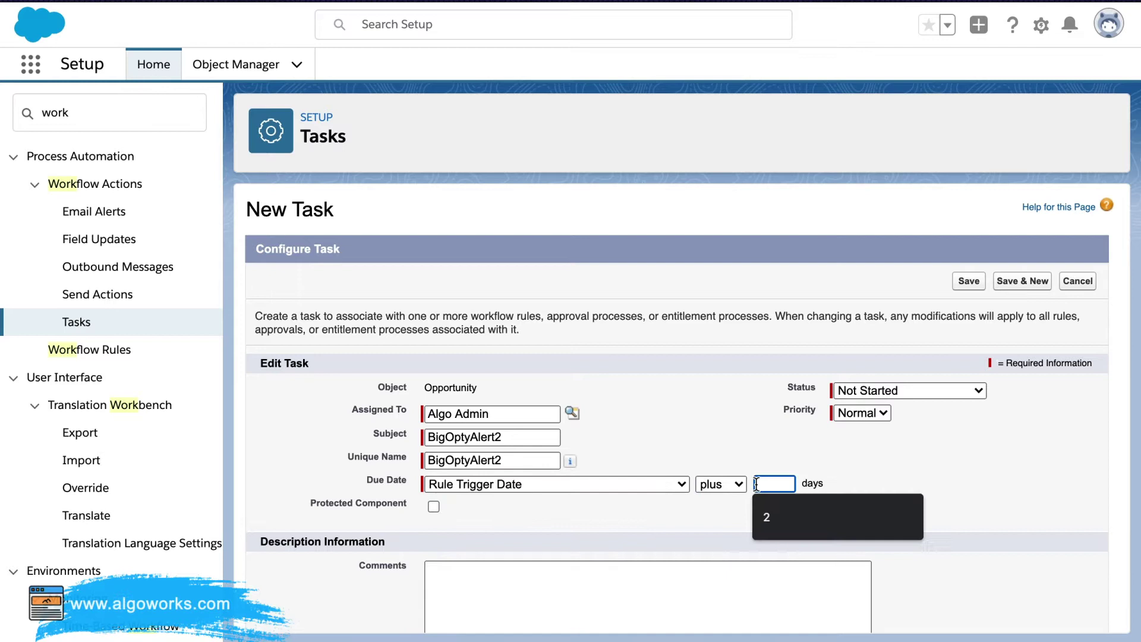
click(773, 516)
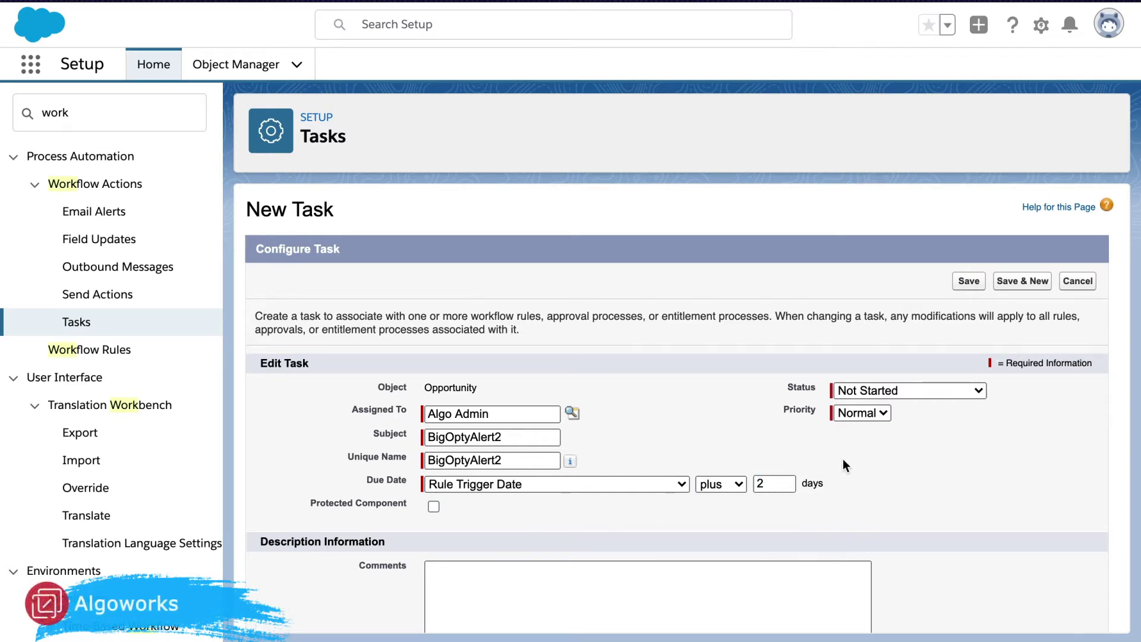
click(771, 486)
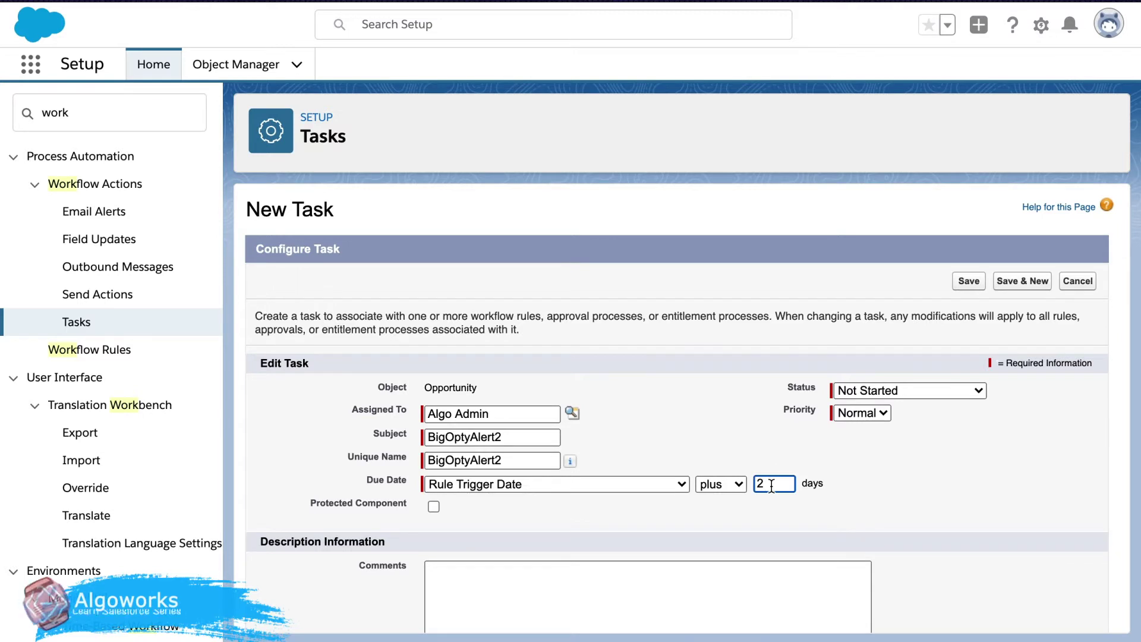
key(BackSpace)
right_click(773, 490)
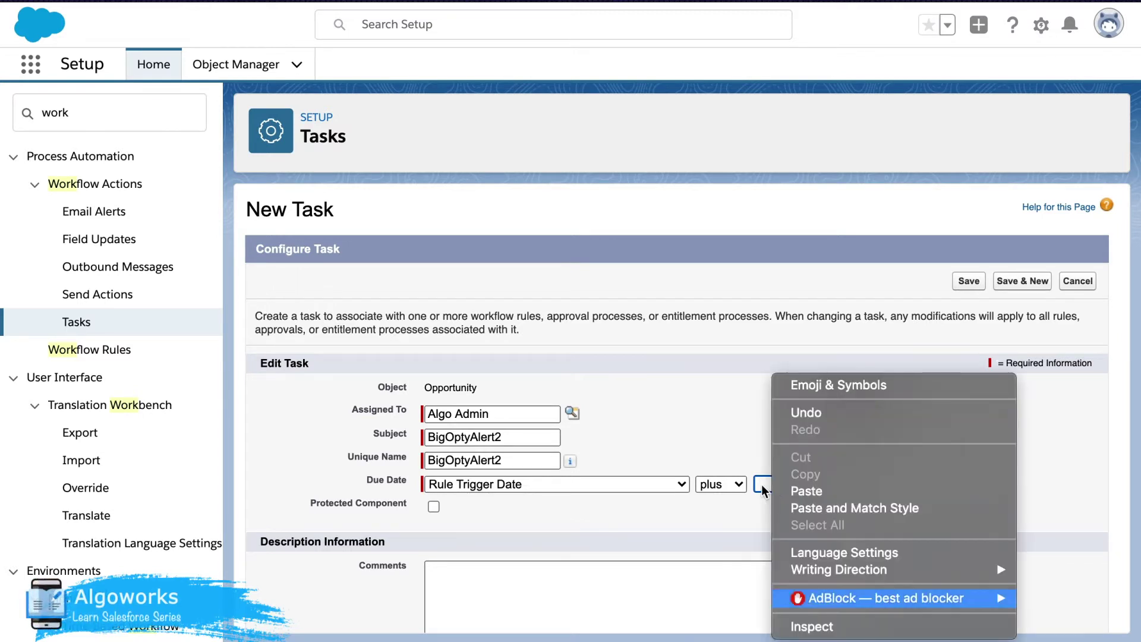
key(Escape)
text(1)
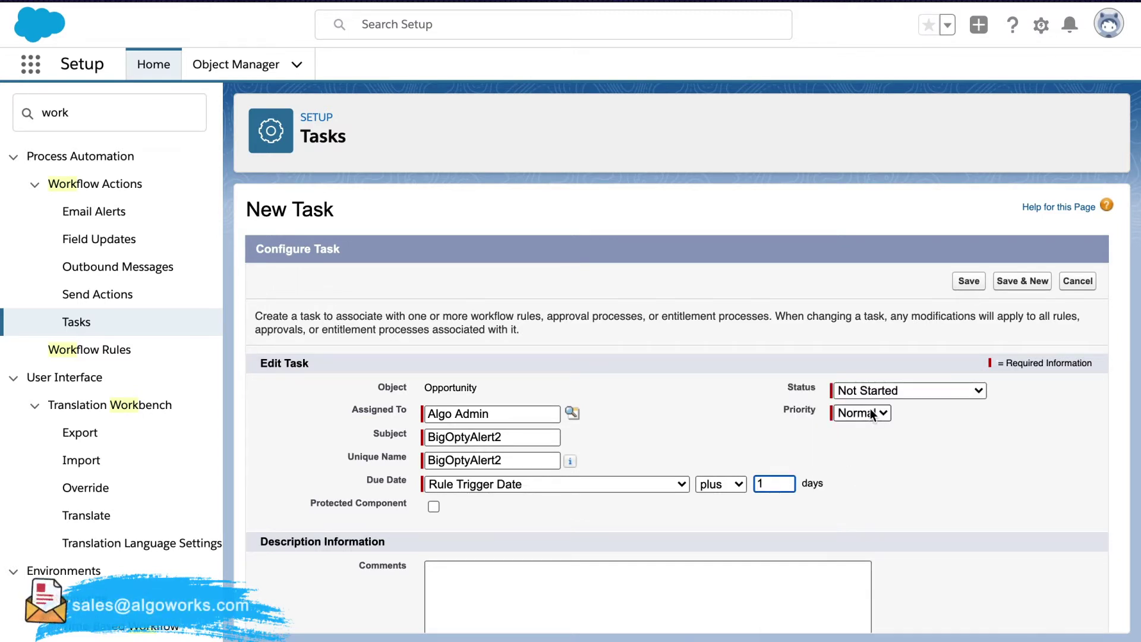
- Keep status Not Started, set priority High, and save the task
click(861, 391)
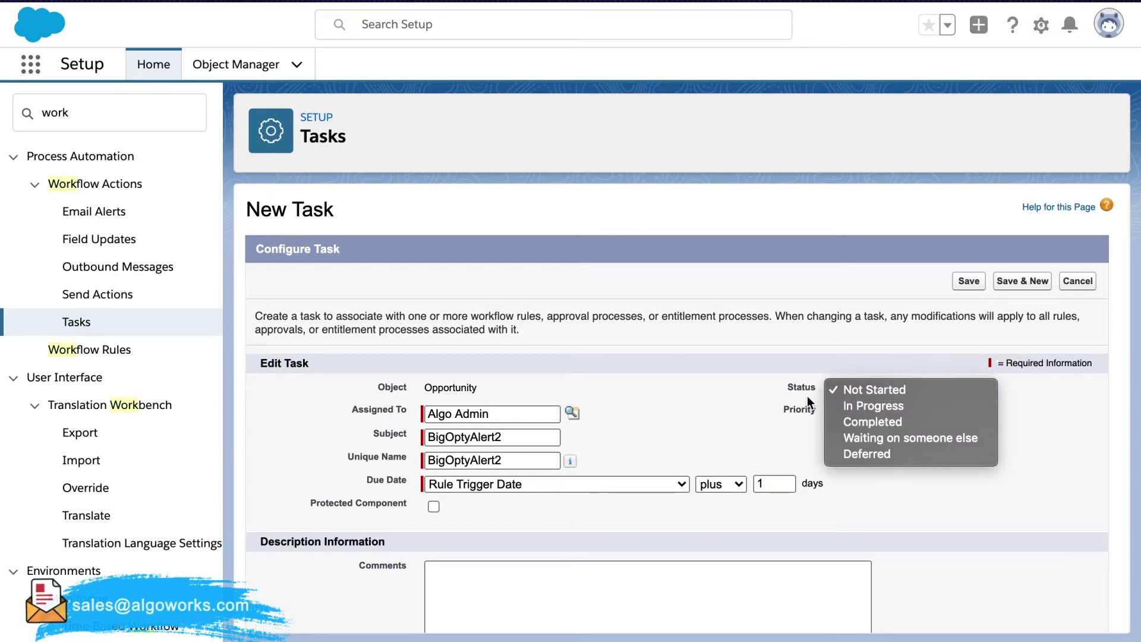
click(849, 391)
click(855, 414)
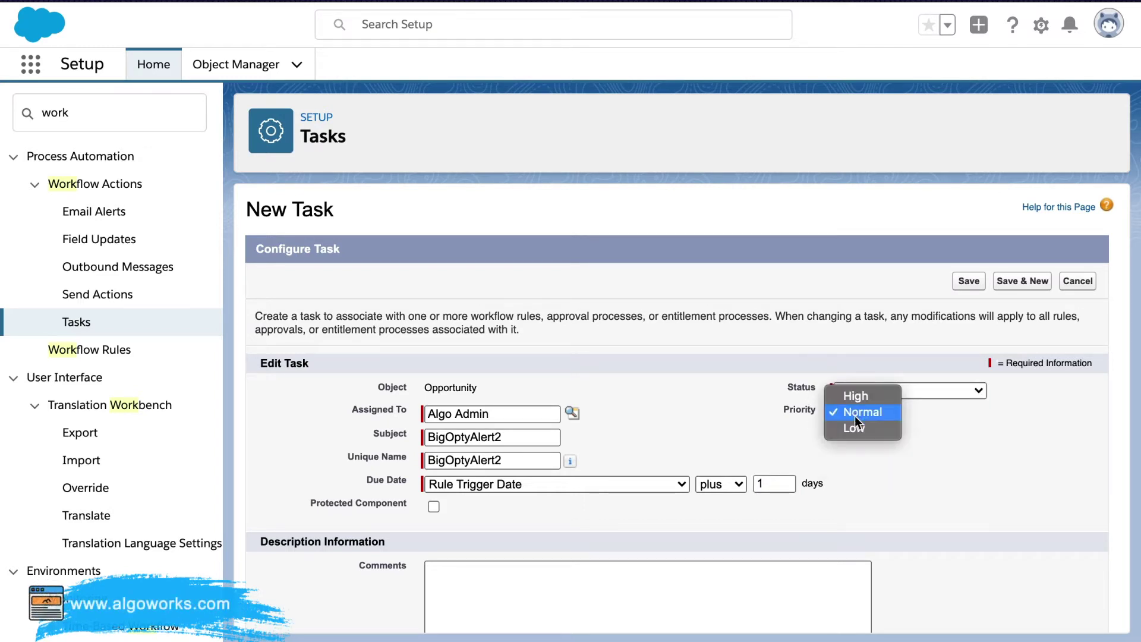
click(860, 397)
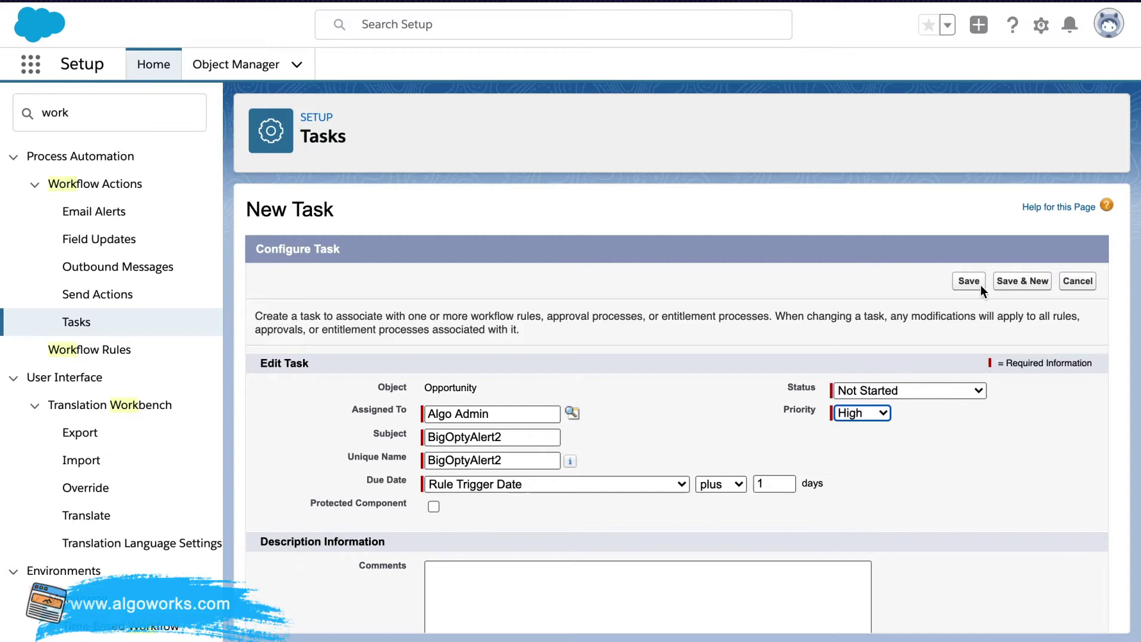
scroll(939, 482, down, 3)
scroll(940, 483, up, 3)
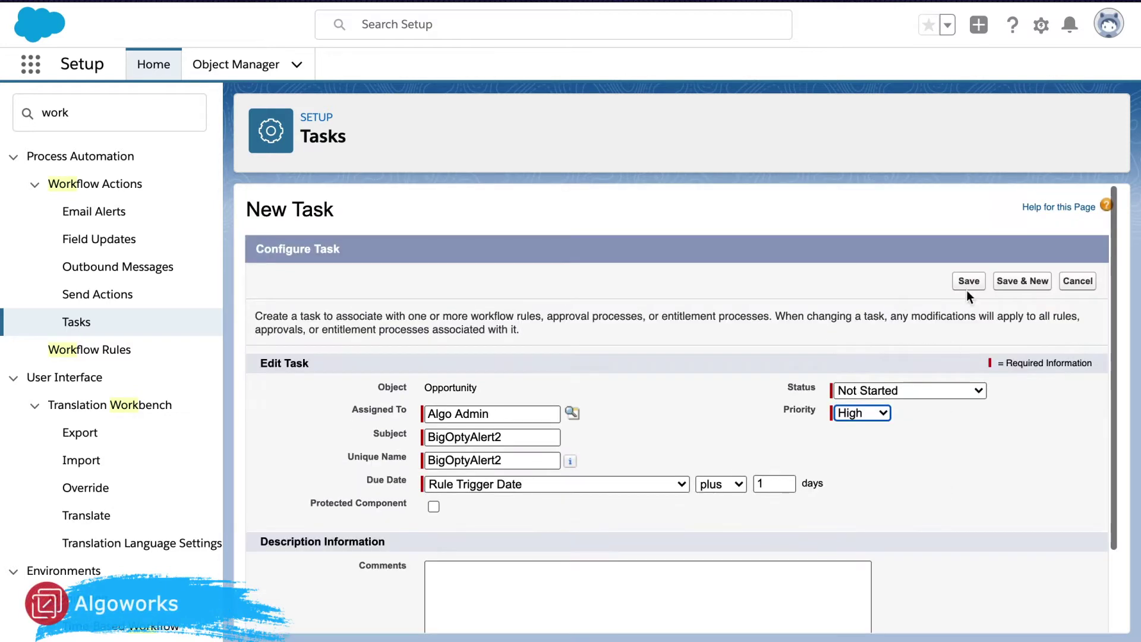
click(969, 282)
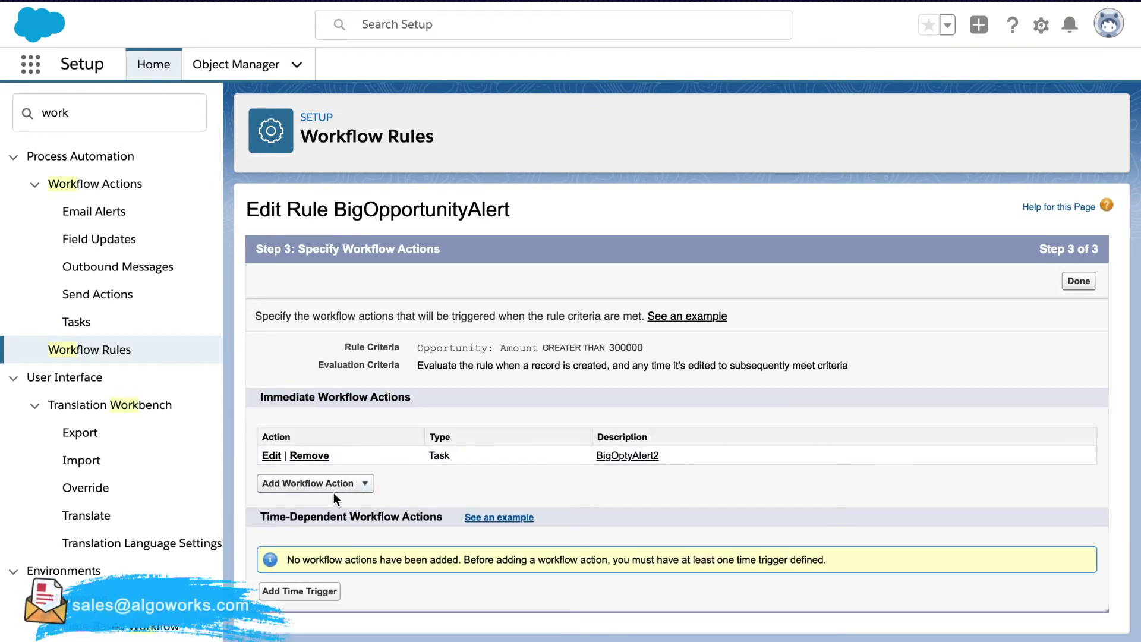
click(340, 490)
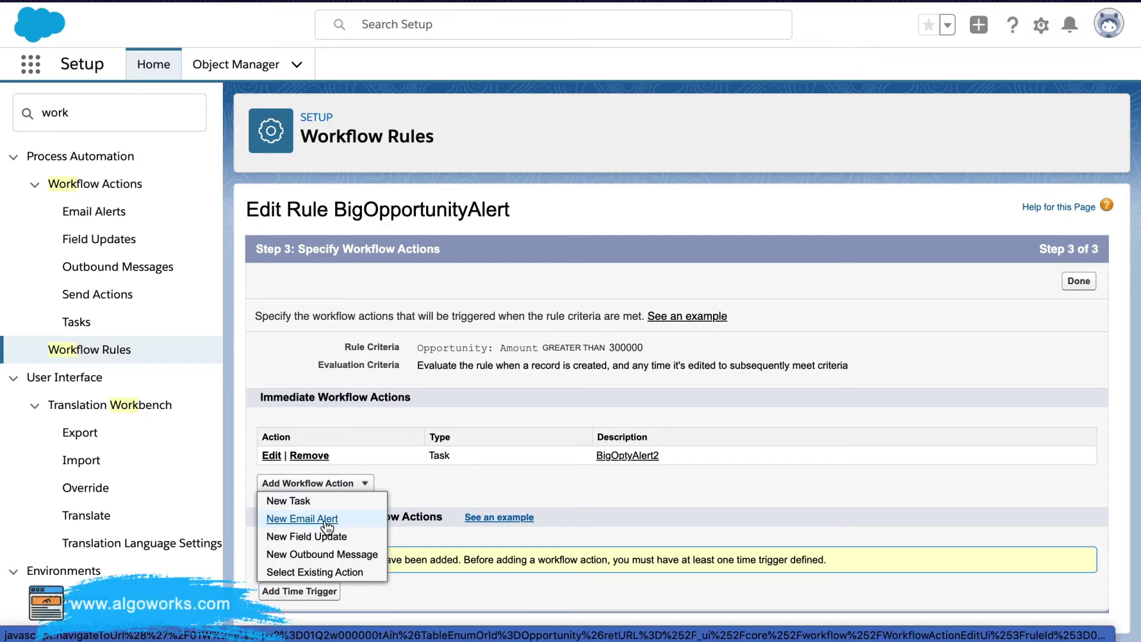
- Create email alert 'Big Opty Alert 2' using the Sales: New Customer Email template
click(326, 519)
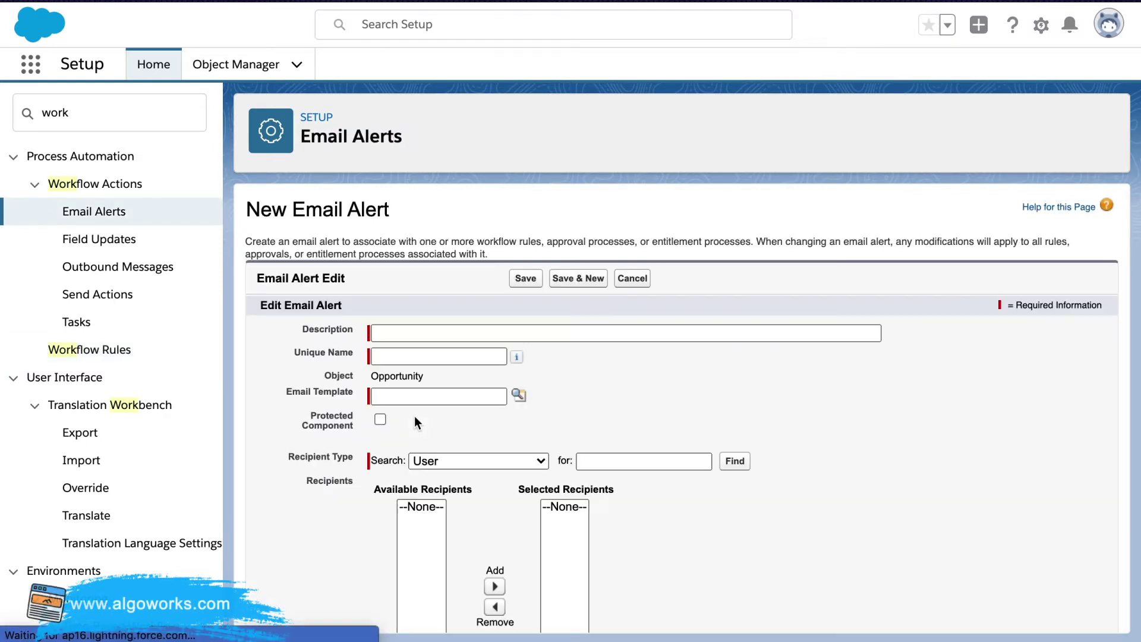
click(415, 334)
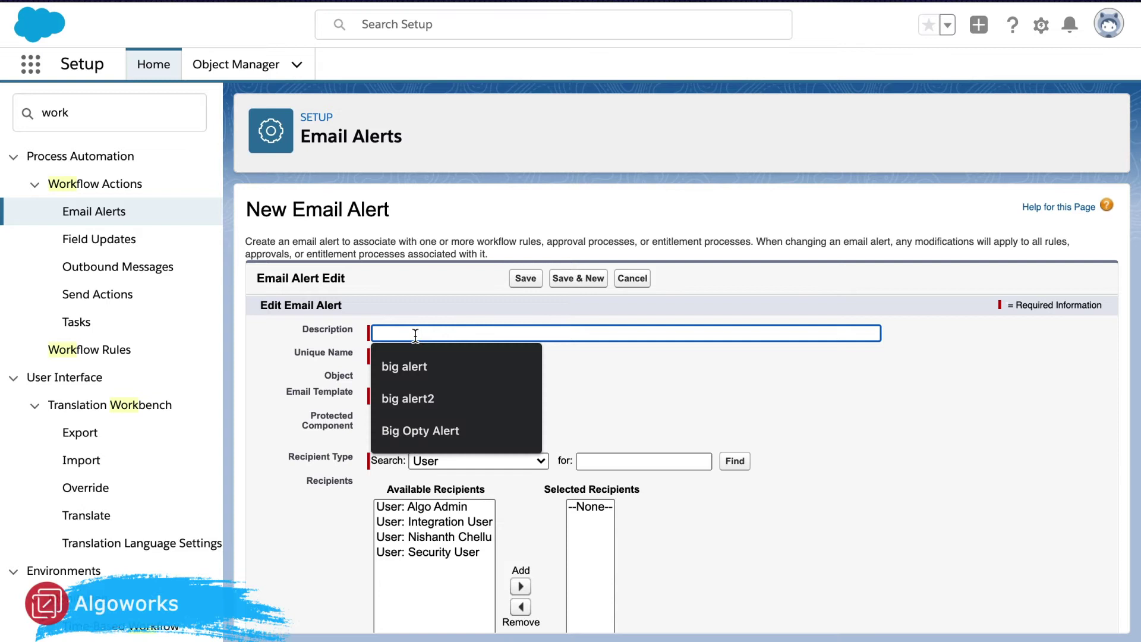
click(436, 427)
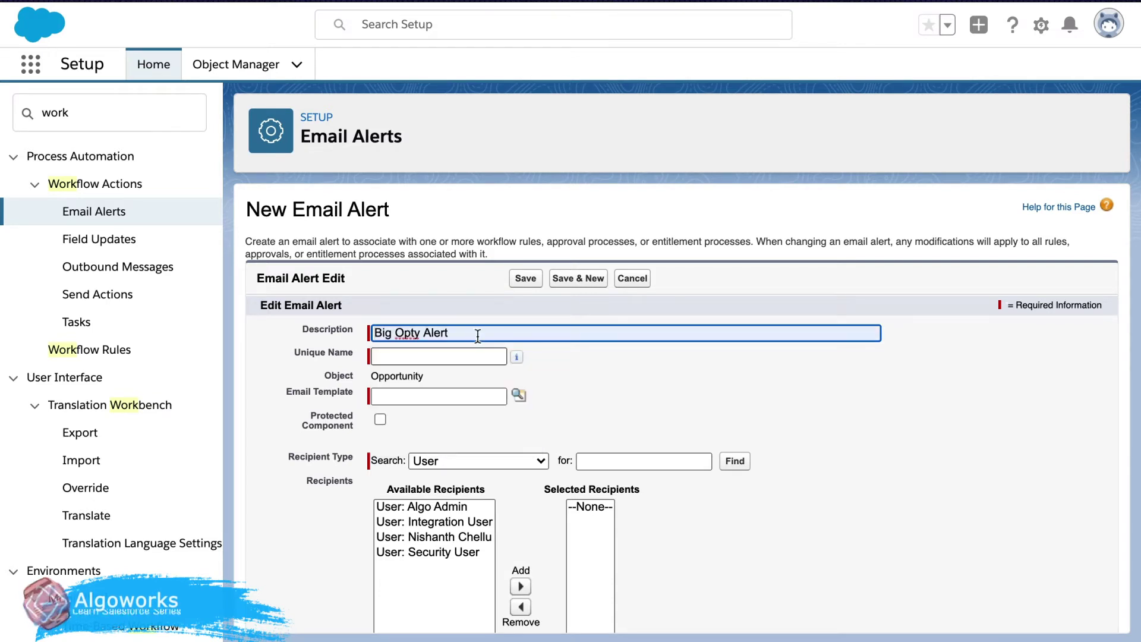
text(2)
click(467, 355)
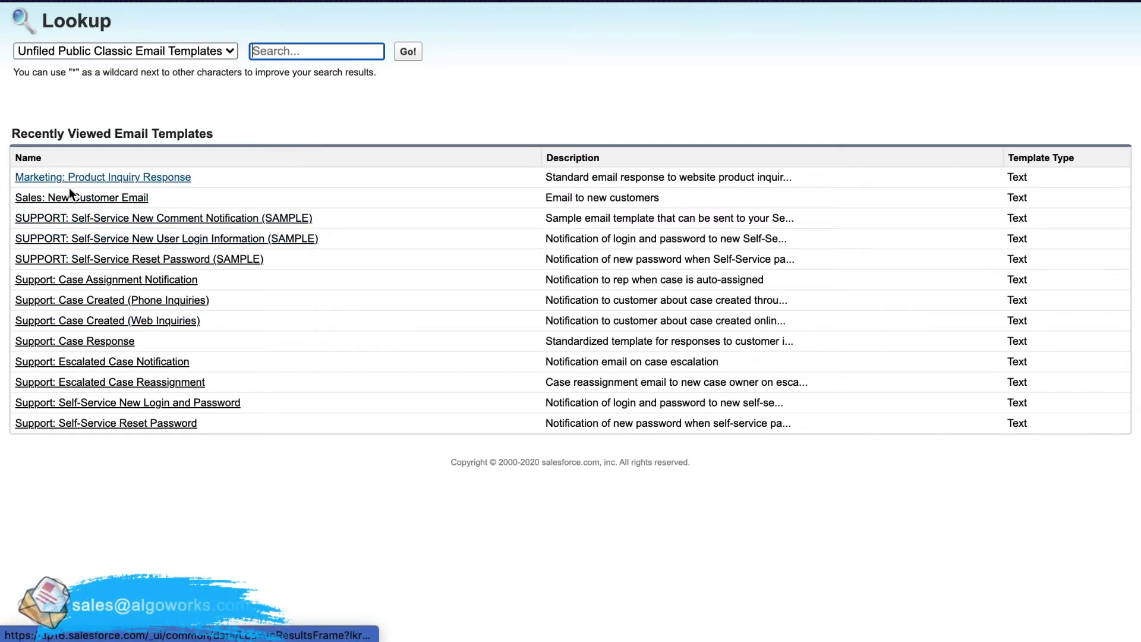
click(93, 198)
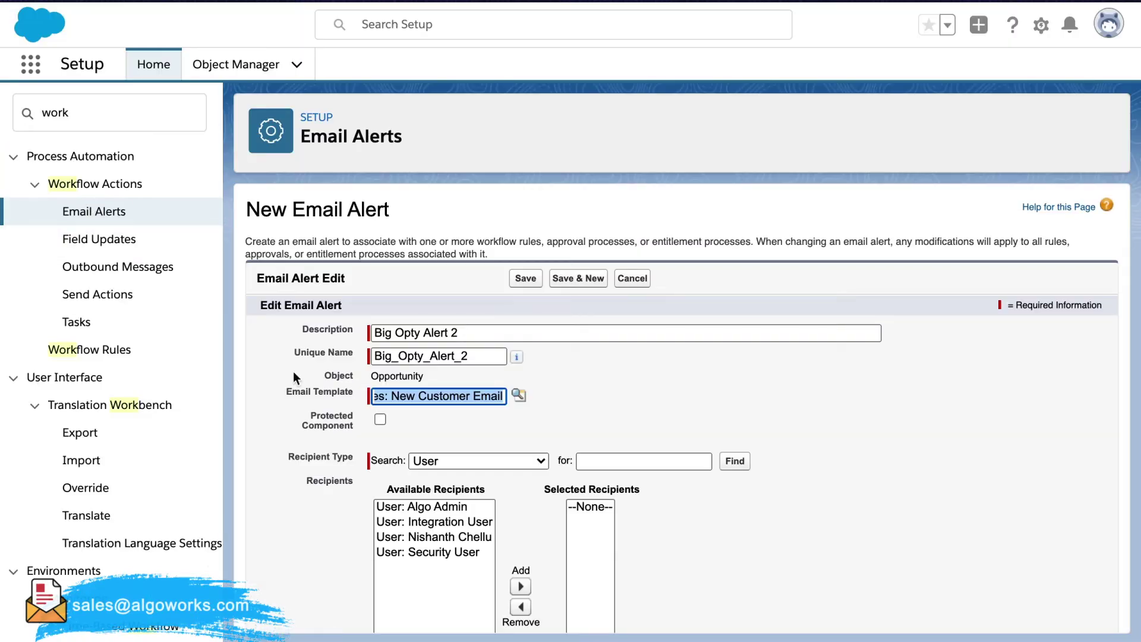
- Add two users as selected recipients and save the email alert
scroll(344, 571, down, 3)
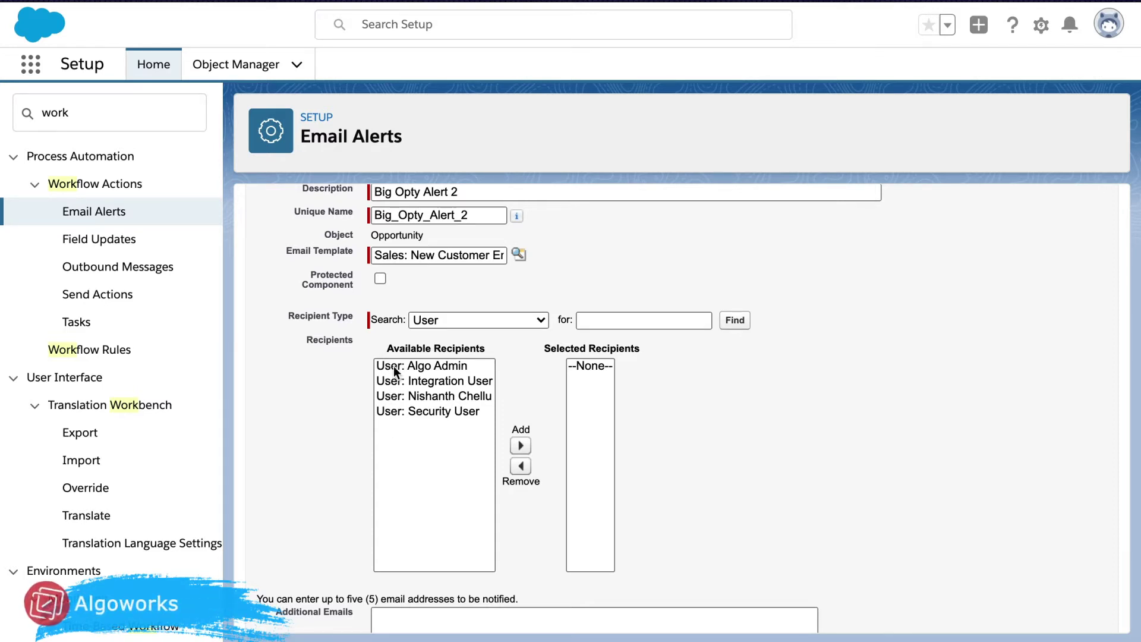
click(408, 368)
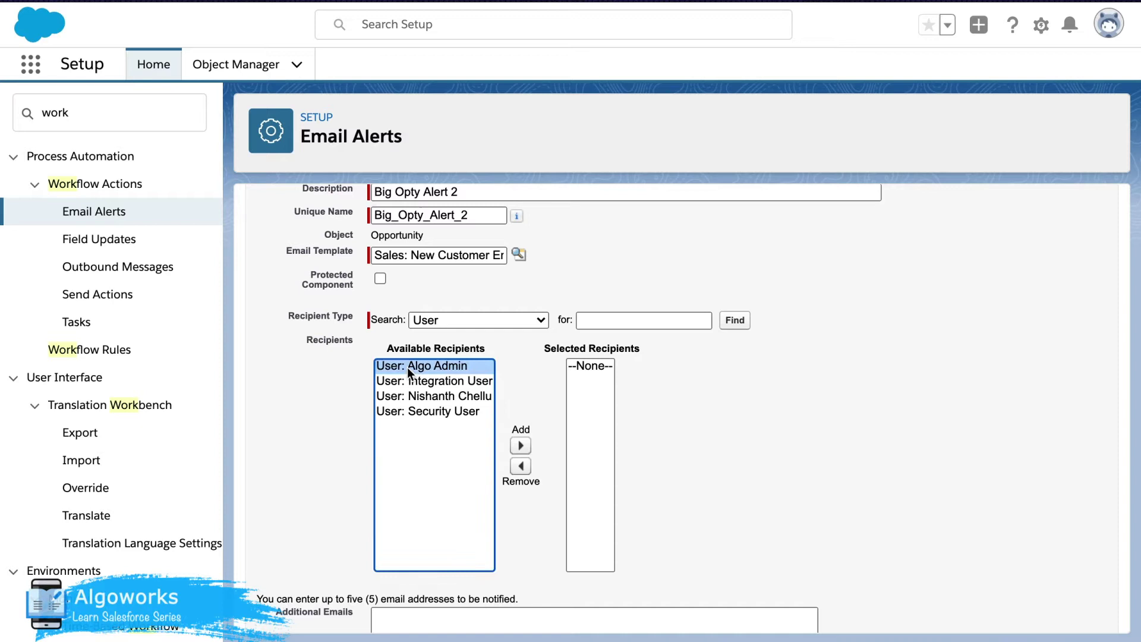
click(521, 447)
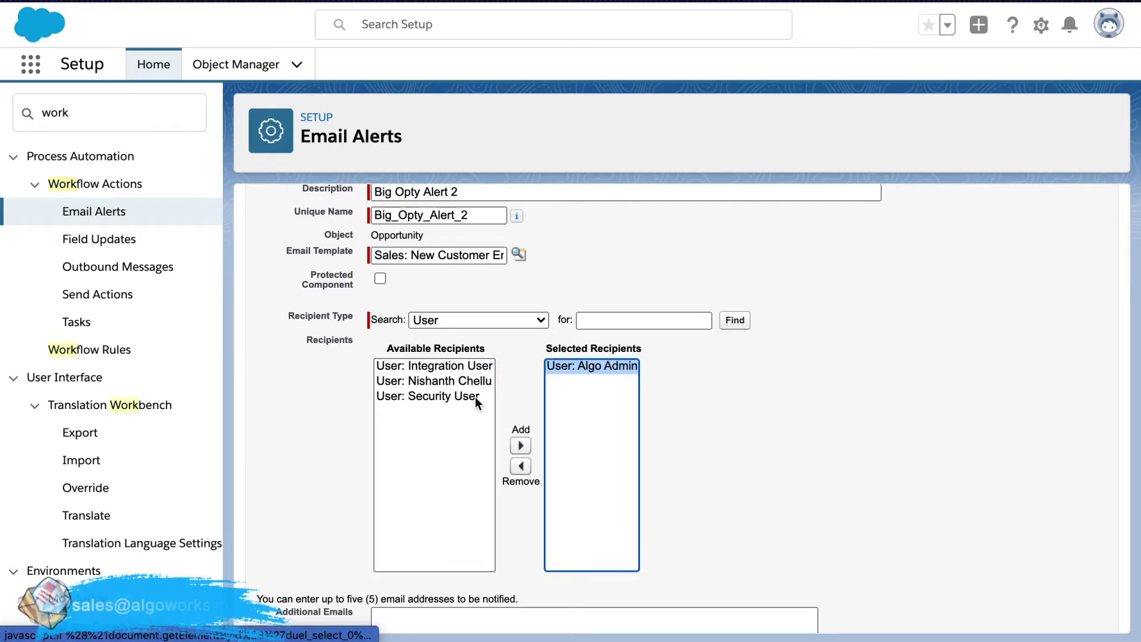
click(477, 384)
click(520, 446)
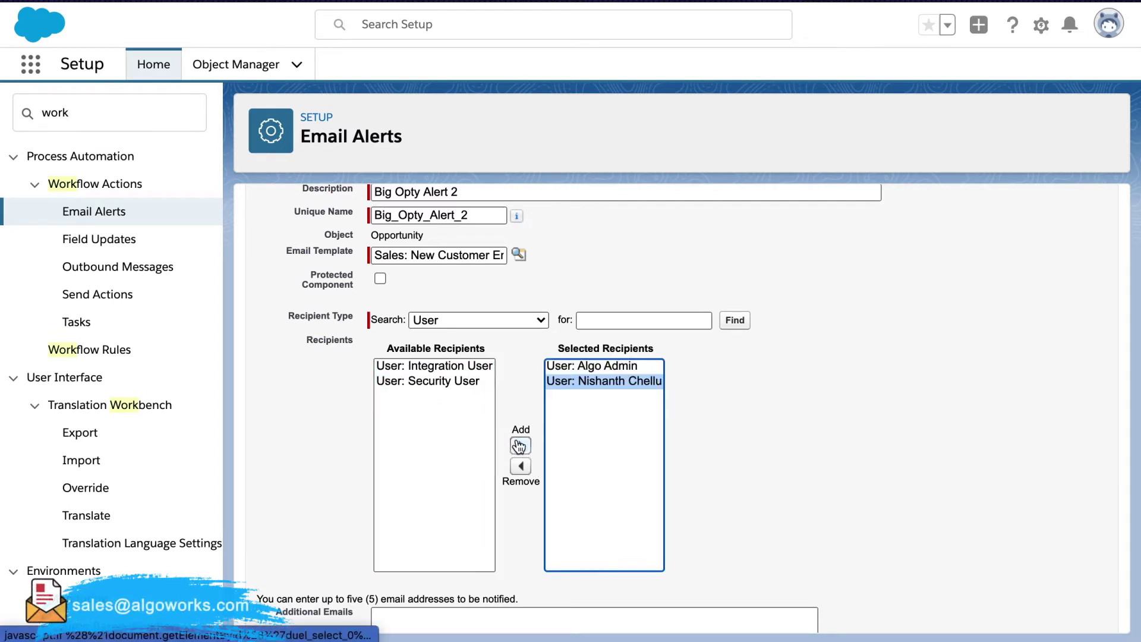
scroll(493, 578, down, 5)
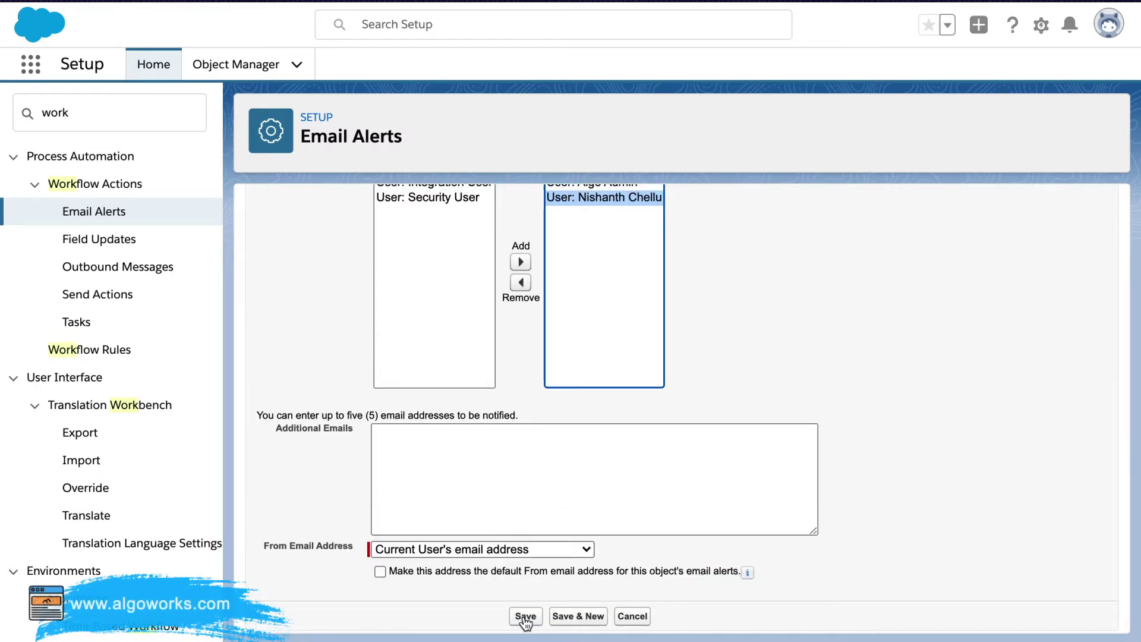
click(525, 617)
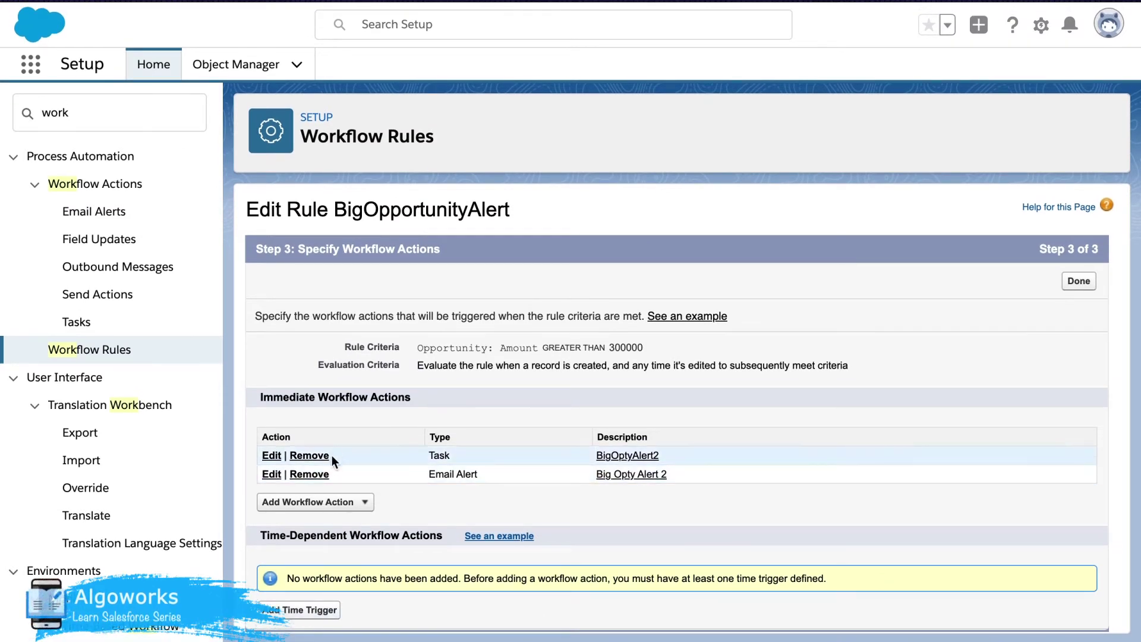
- Add a time trigger of 2 Days After Rule Trigger Date
click(309, 613)
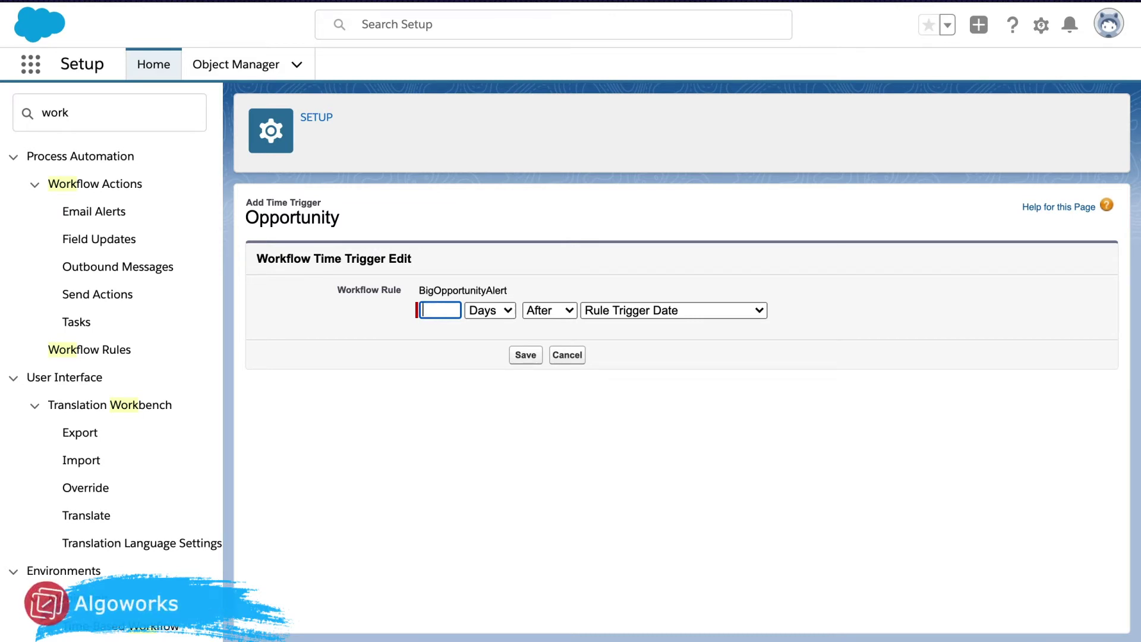
text(2)
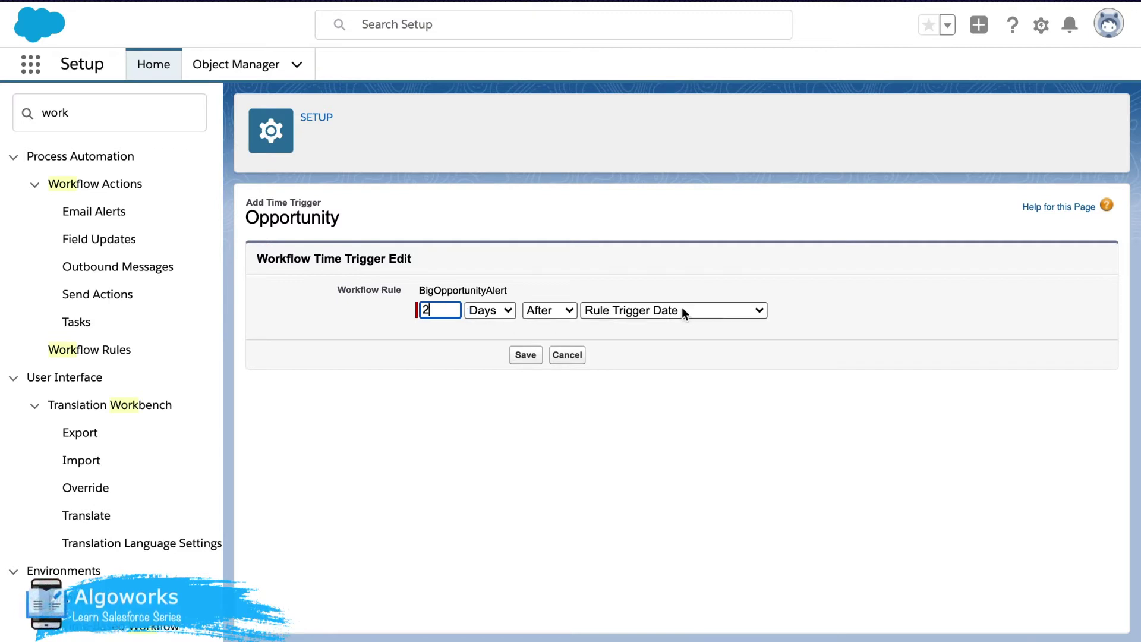
click(526, 355)
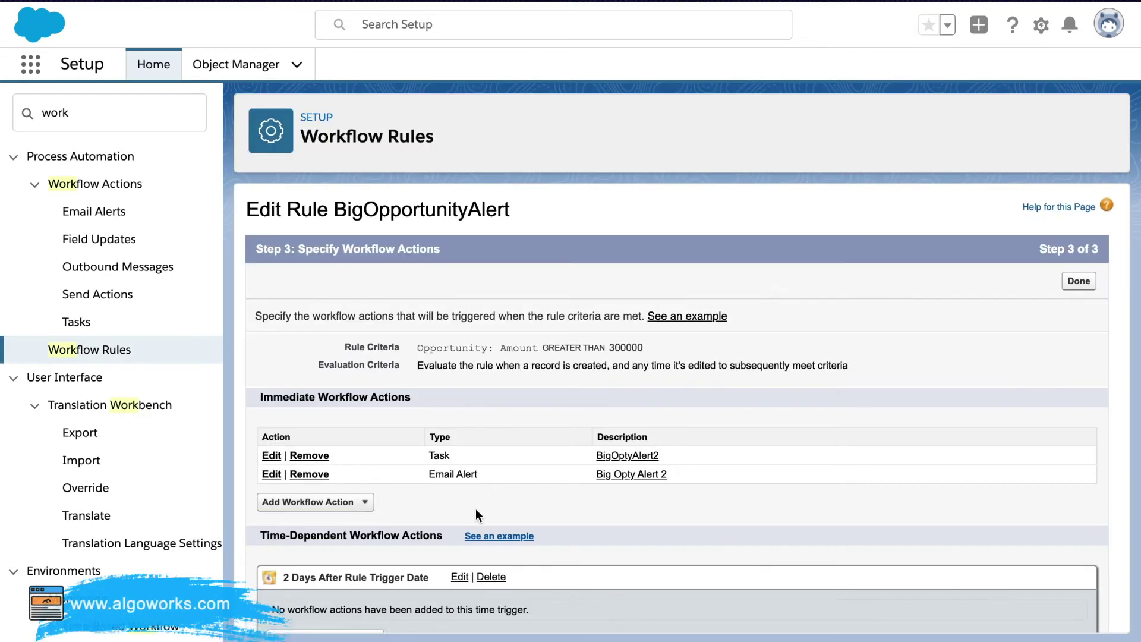
scroll(445, 505, down, 2)
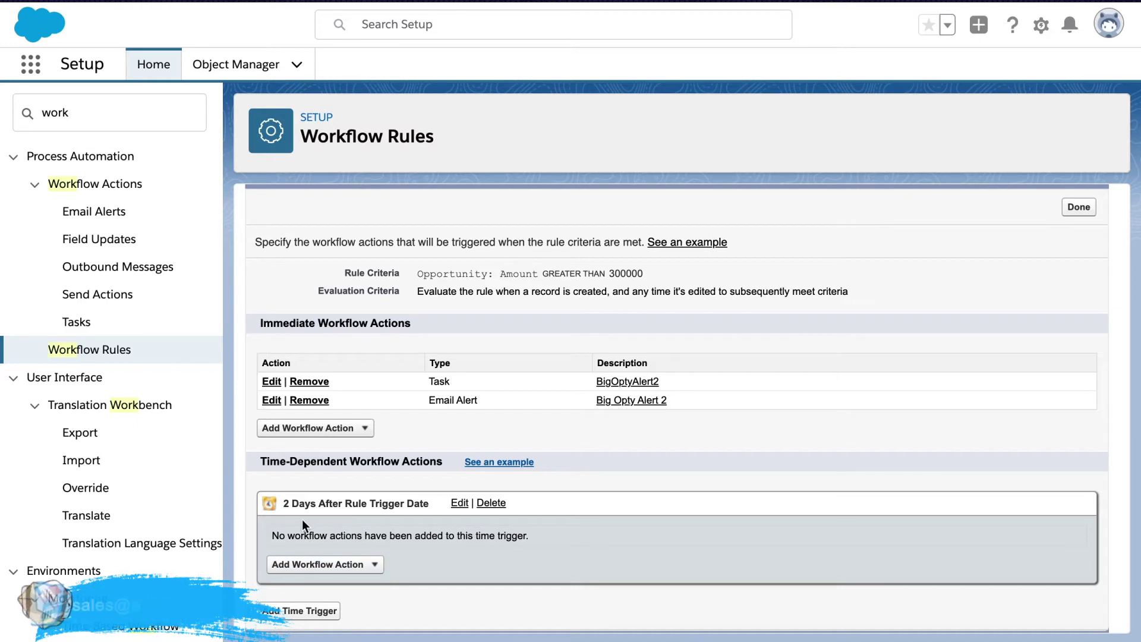
- Create a task for the 2-day trigger assigned to the admin user, subject BigOptyAlert3
click(372, 565)
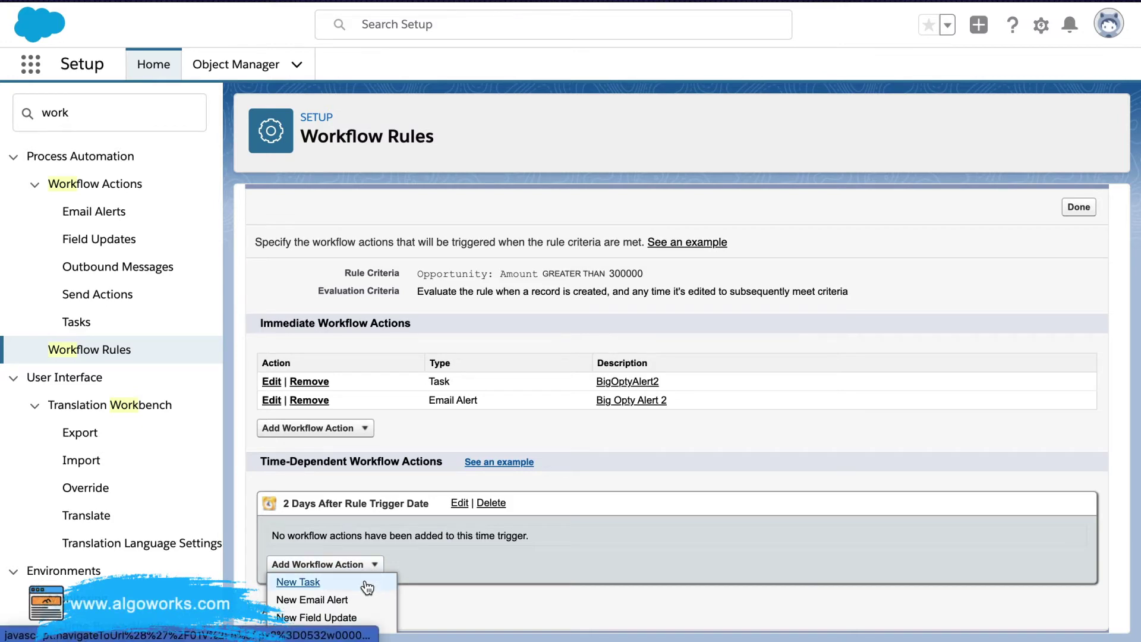
click(366, 585)
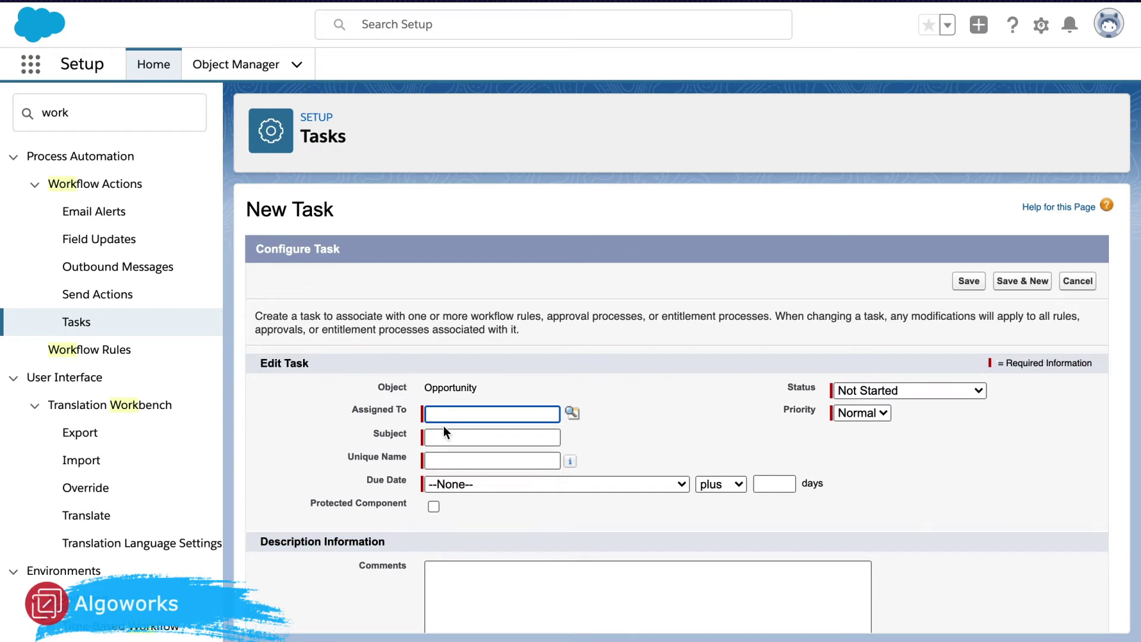
text(Al)
click(463, 443)
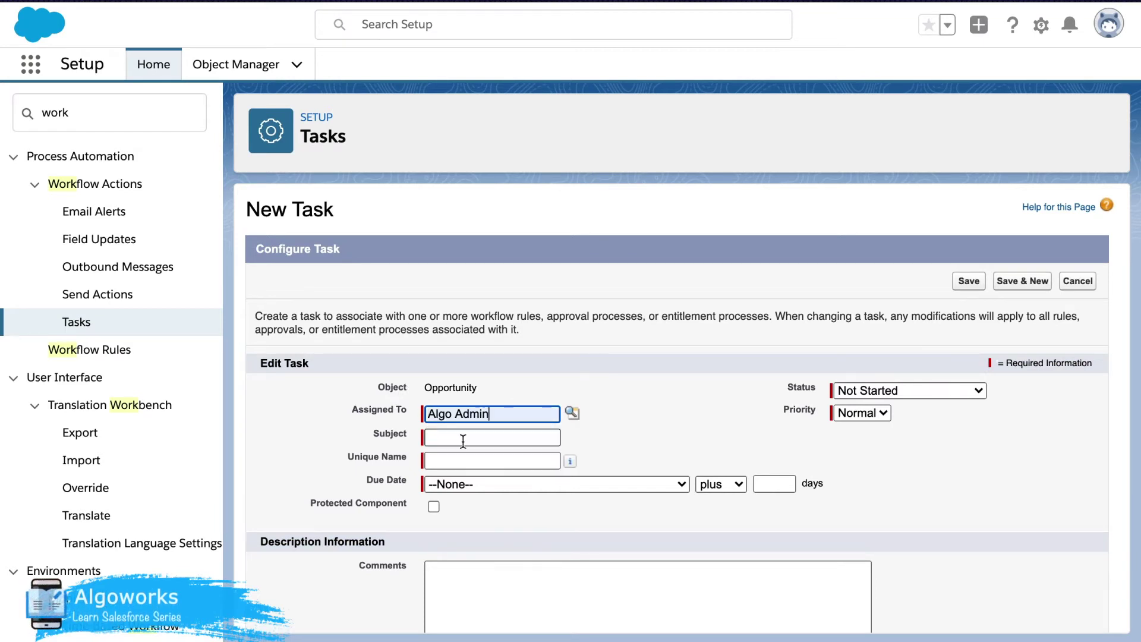
click(451, 438)
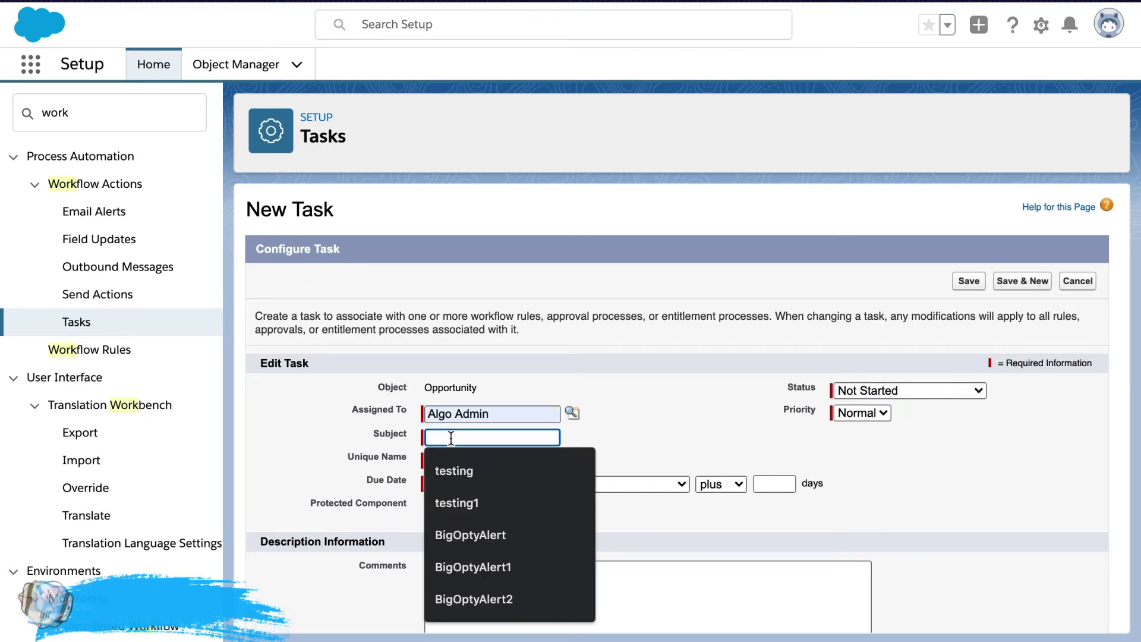
click(505, 601)
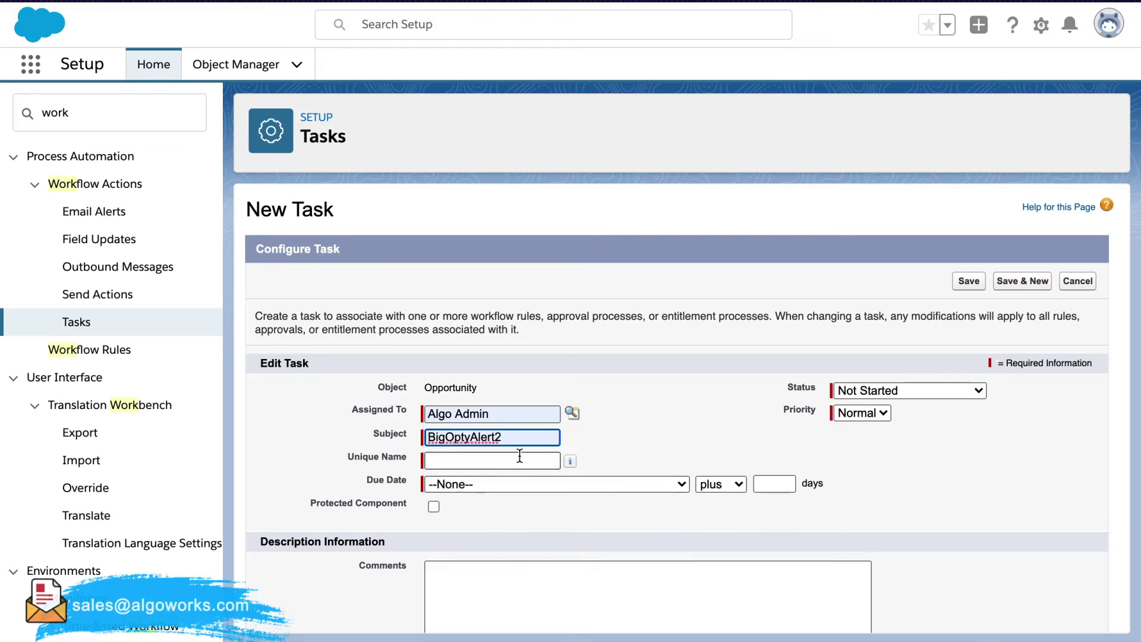
key(BackSpace)
key(Tab)
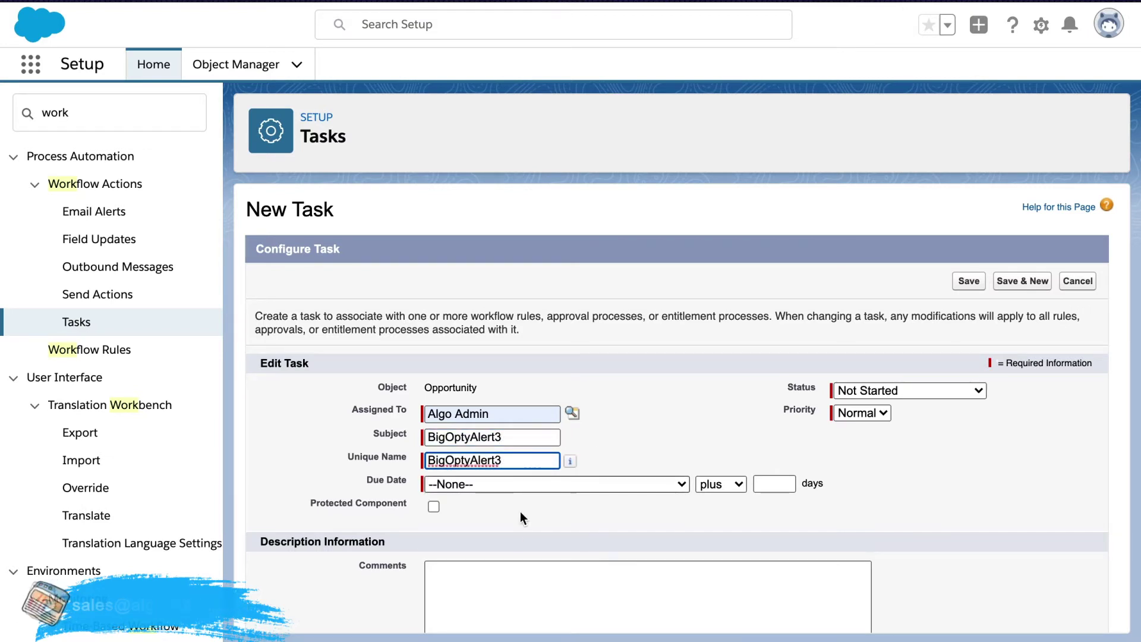
- Set the task due Rule Trigger Date plus 2 days, priority High, and save
click(522, 486)
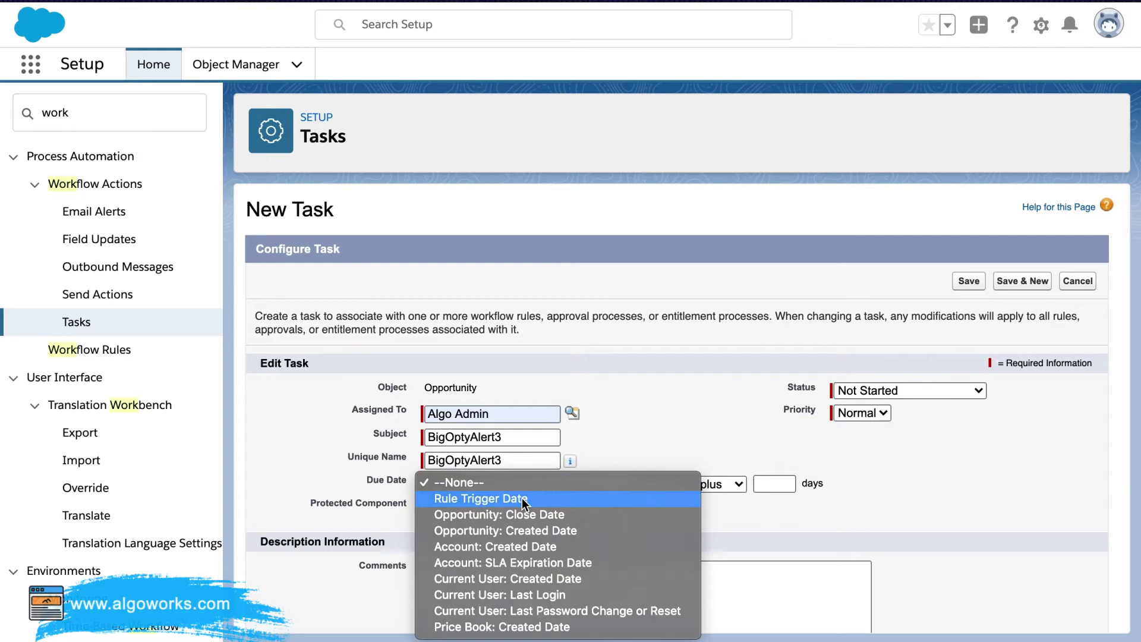
click(522, 498)
click(758, 483)
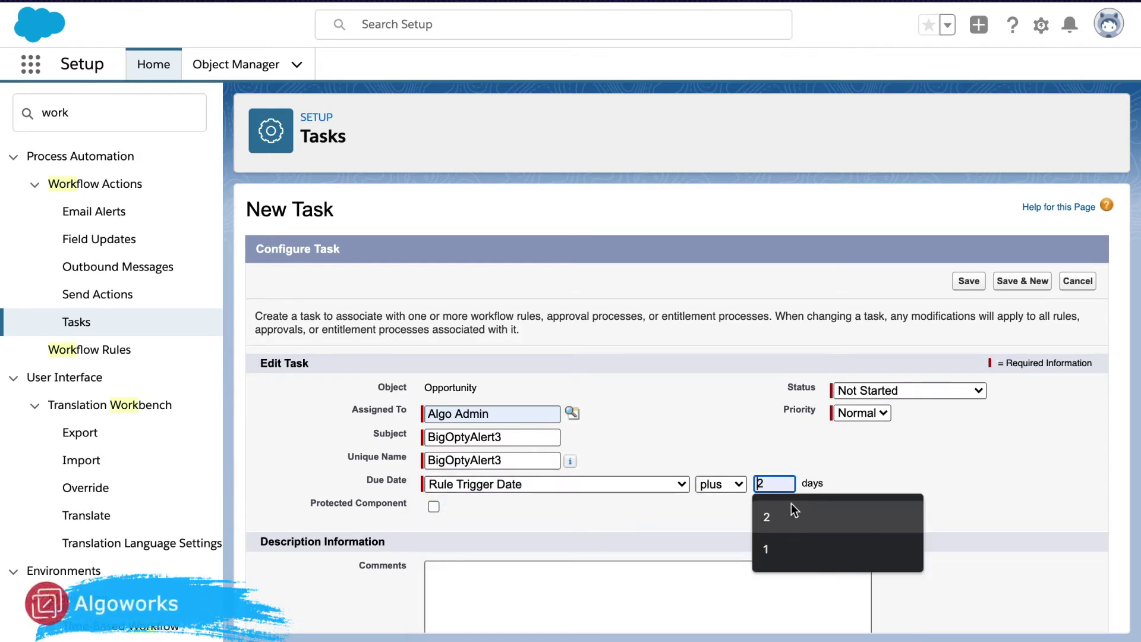
click(806, 517)
click(671, 516)
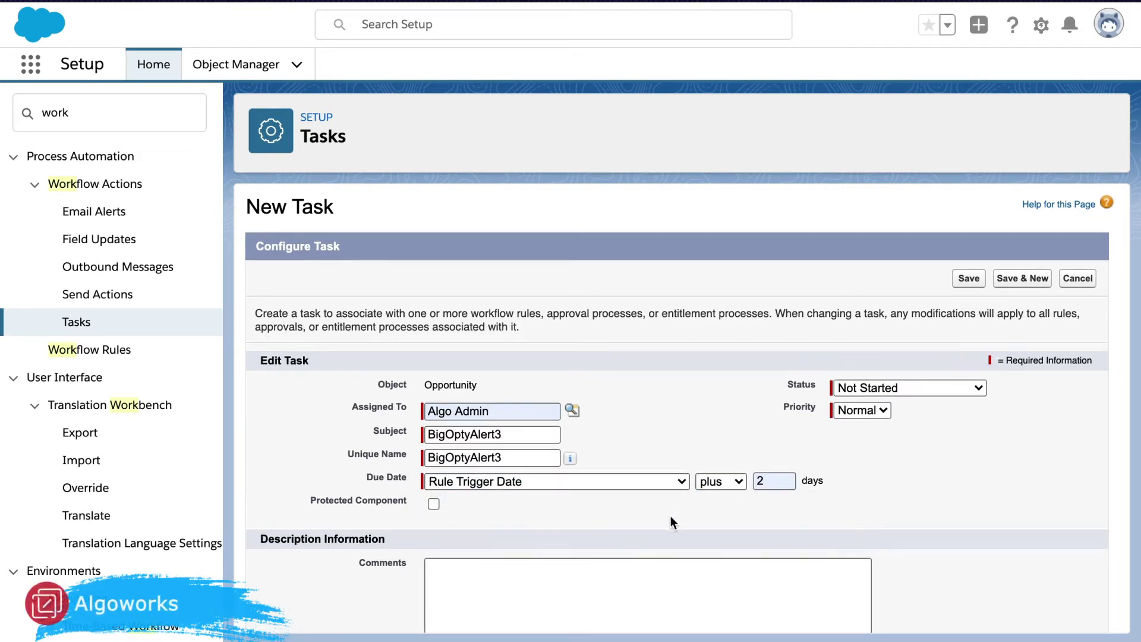
scroll(671, 516, down, 2)
click(867, 313)
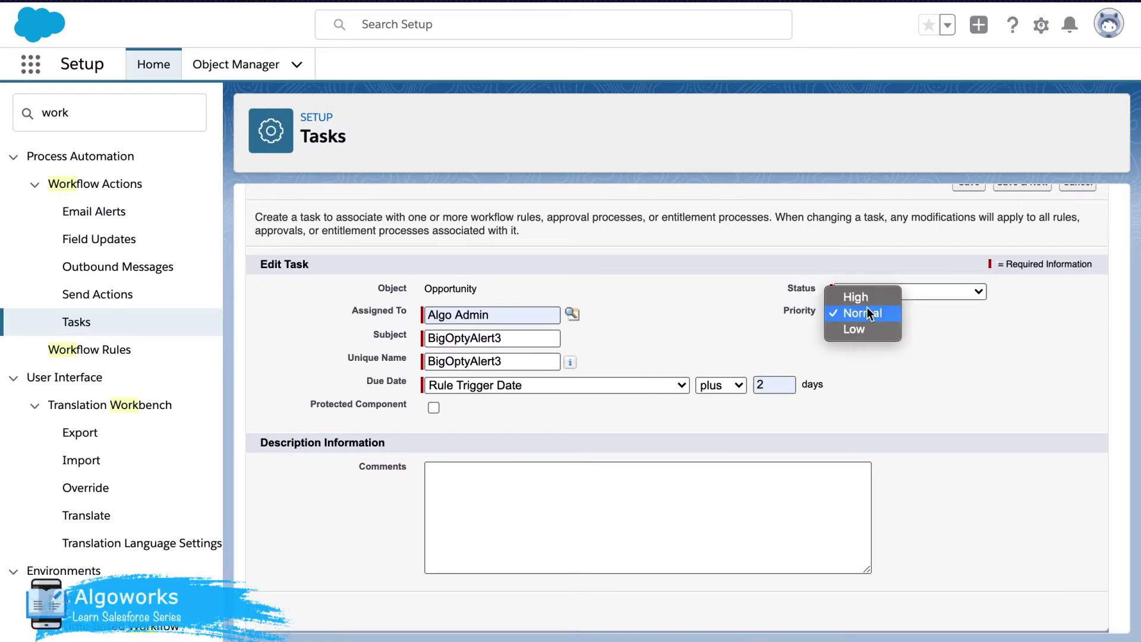
click(864, 297)
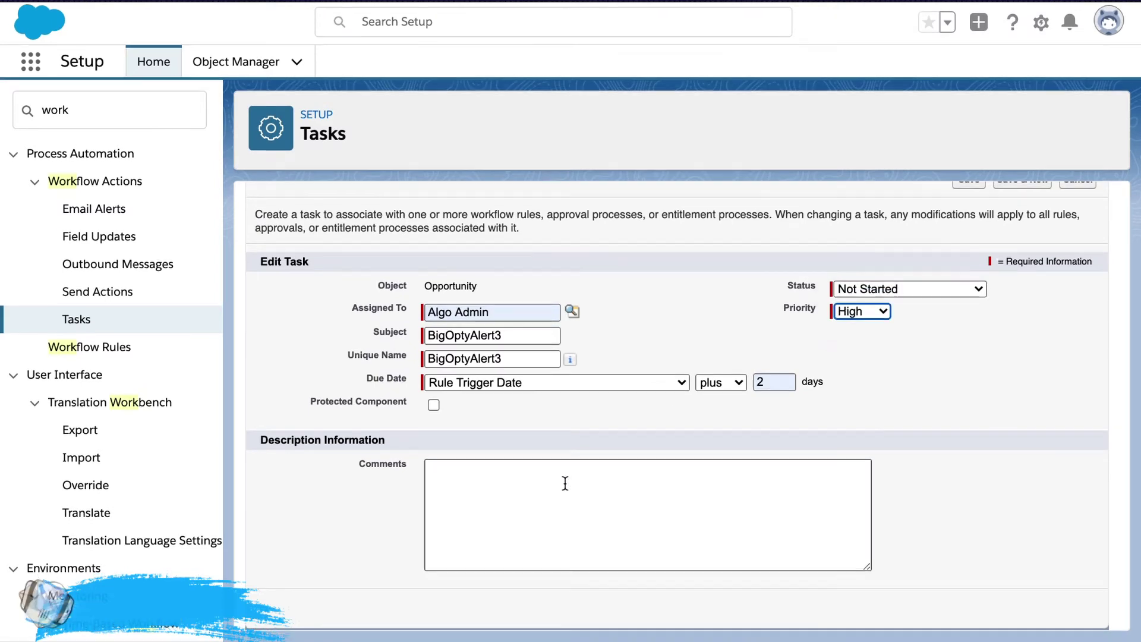
scroll(819, 301, up, 2)
click(969, 280)
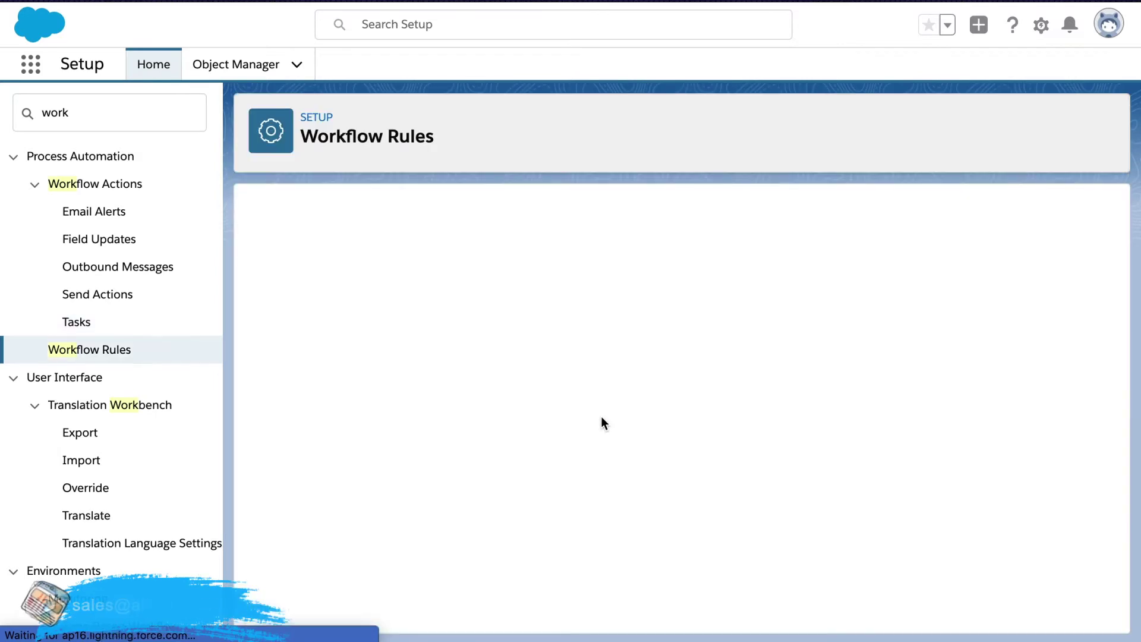
- Start a new email alert for the 2-day time trigger
scroll(601, 416, down, 1)
scroll(601, 416, down, 3)
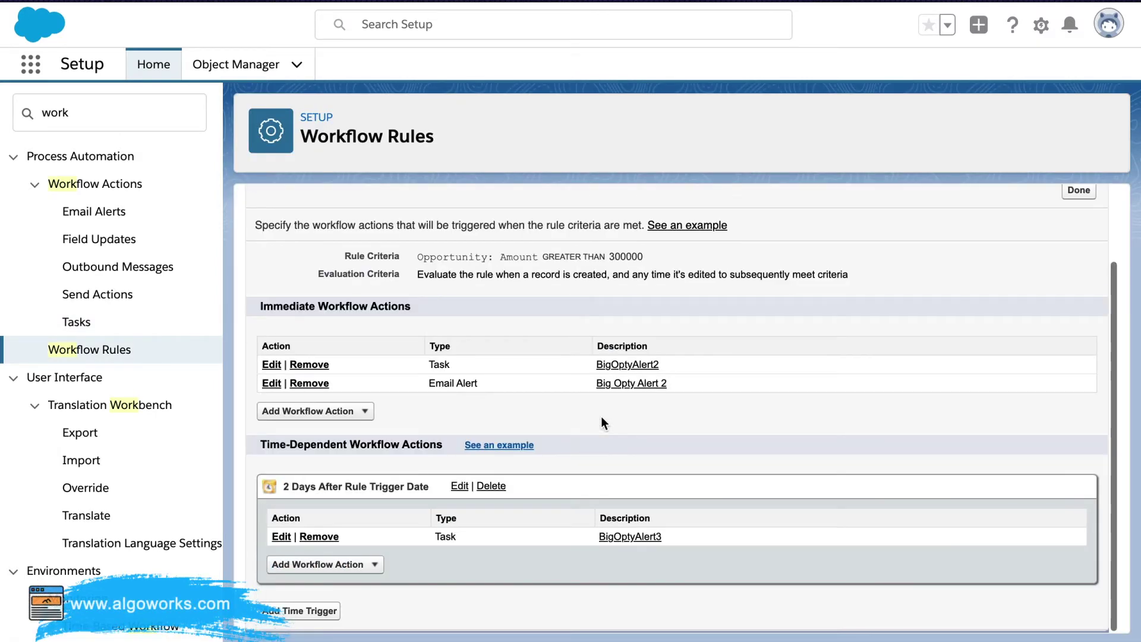
click(355, 572)
click(350, 599)
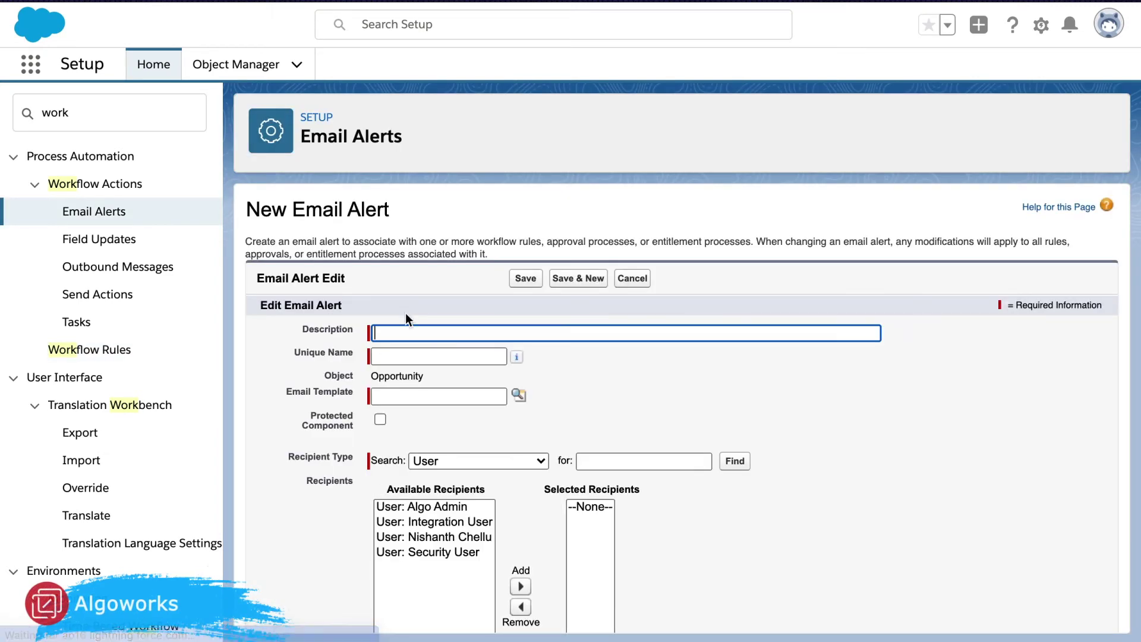
- Describe the alert as 'Big Opty Alert 3' with the Sales: New Customer Email template
click(379, 331)
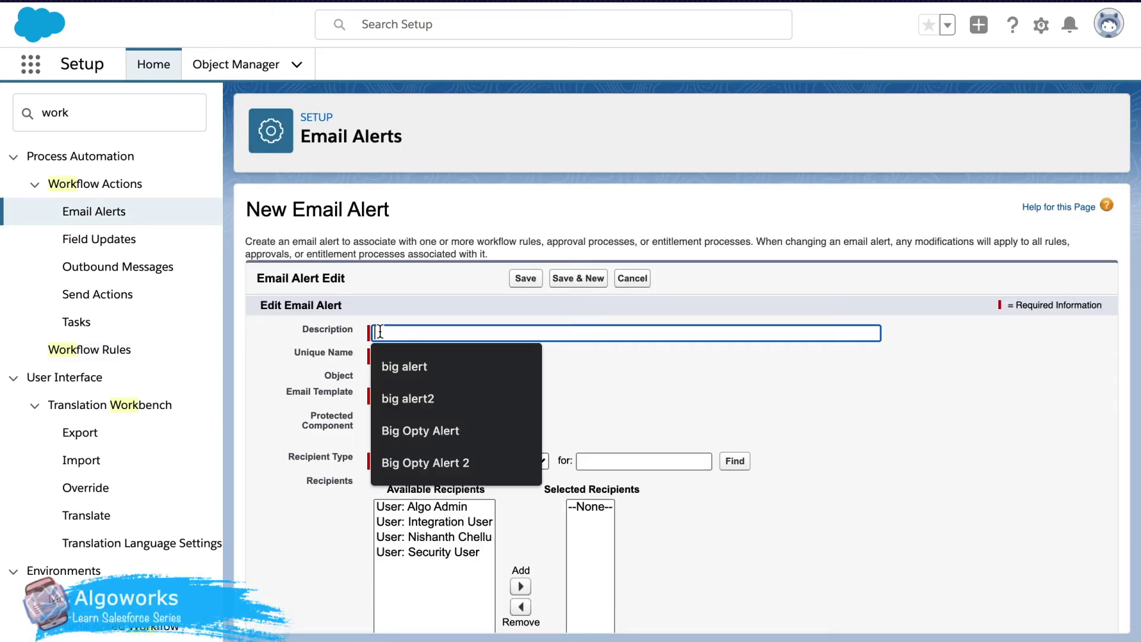
click(431, 463)
key(BackSpace)
text(3)
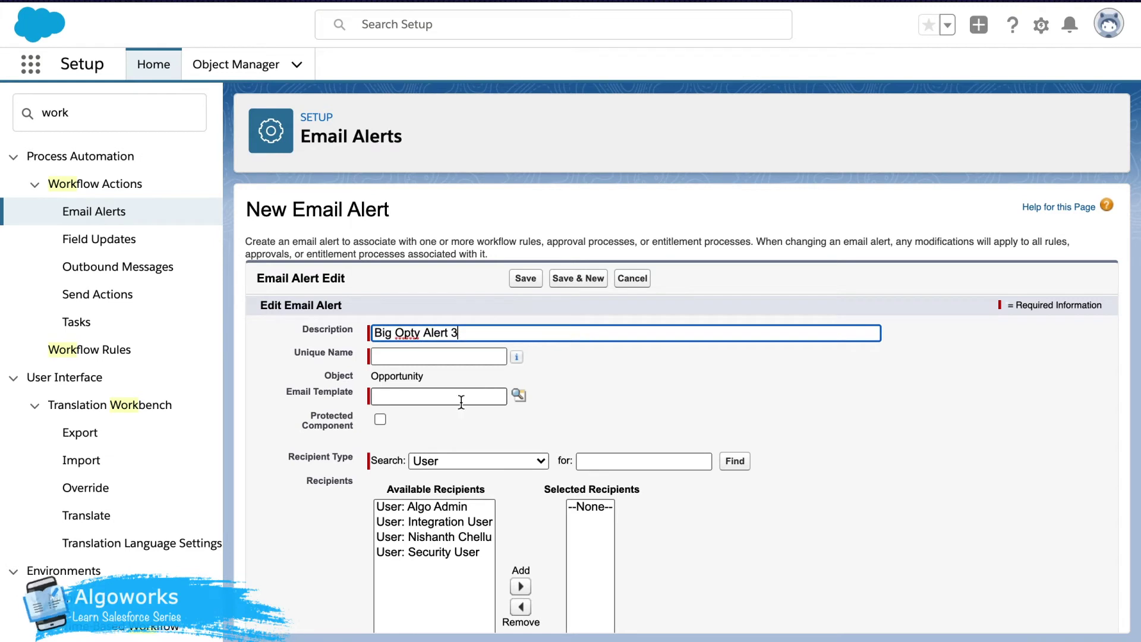
click(440, 357)
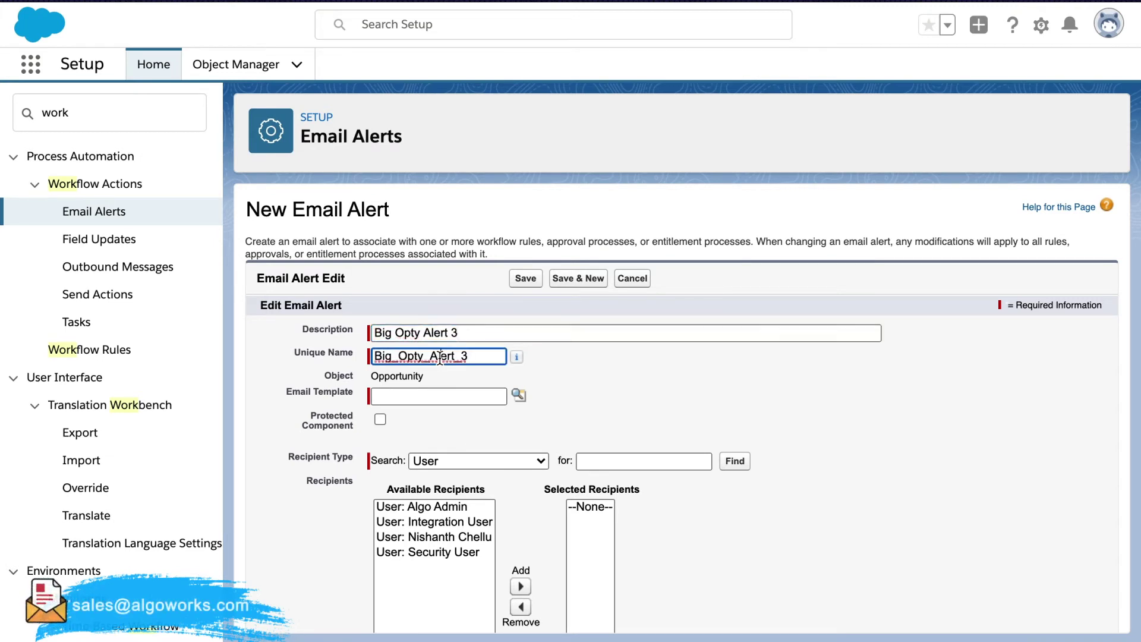
click(439, 398)
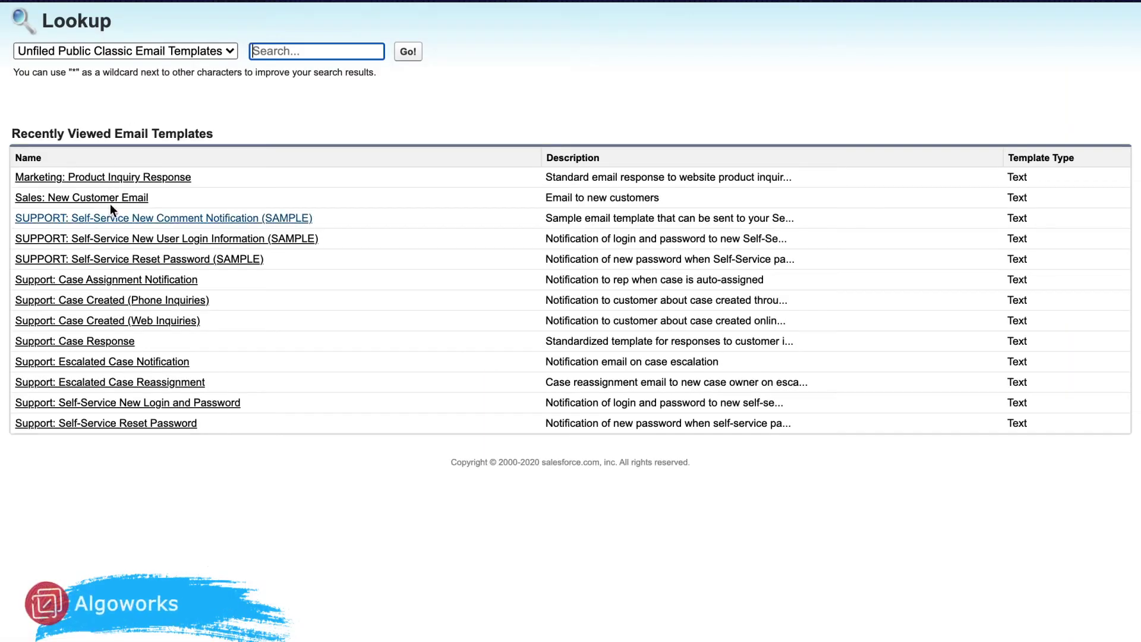
click(117, 198)
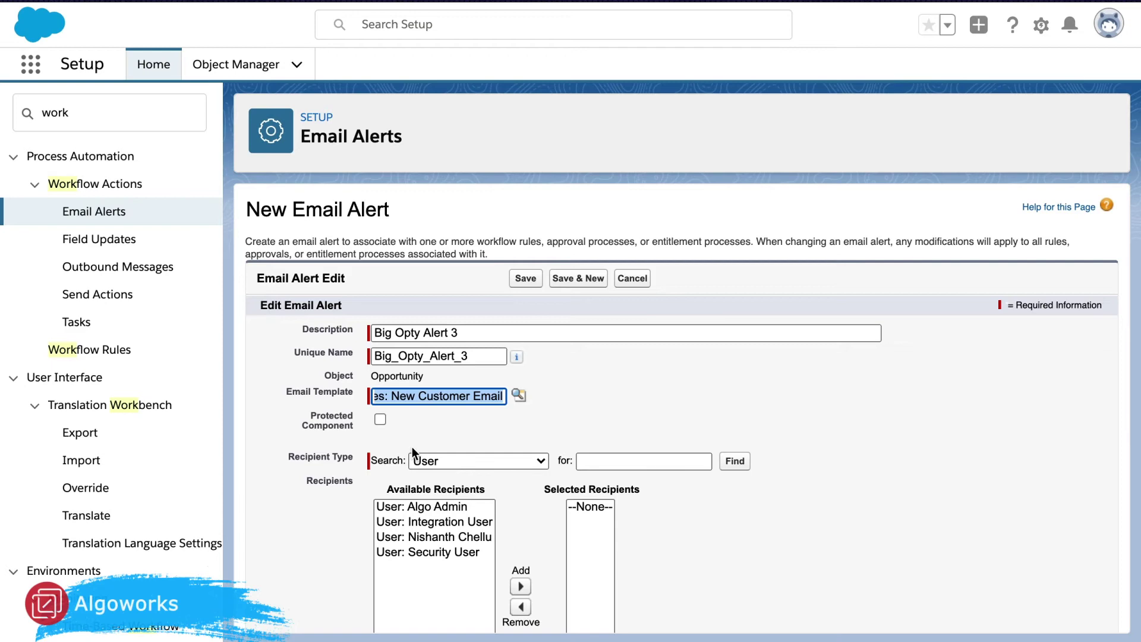
- Add the admin user and a second user as recipients and save the alert
click(416, 509)
scroll(435, 505, down, 2)
click(521, 507)
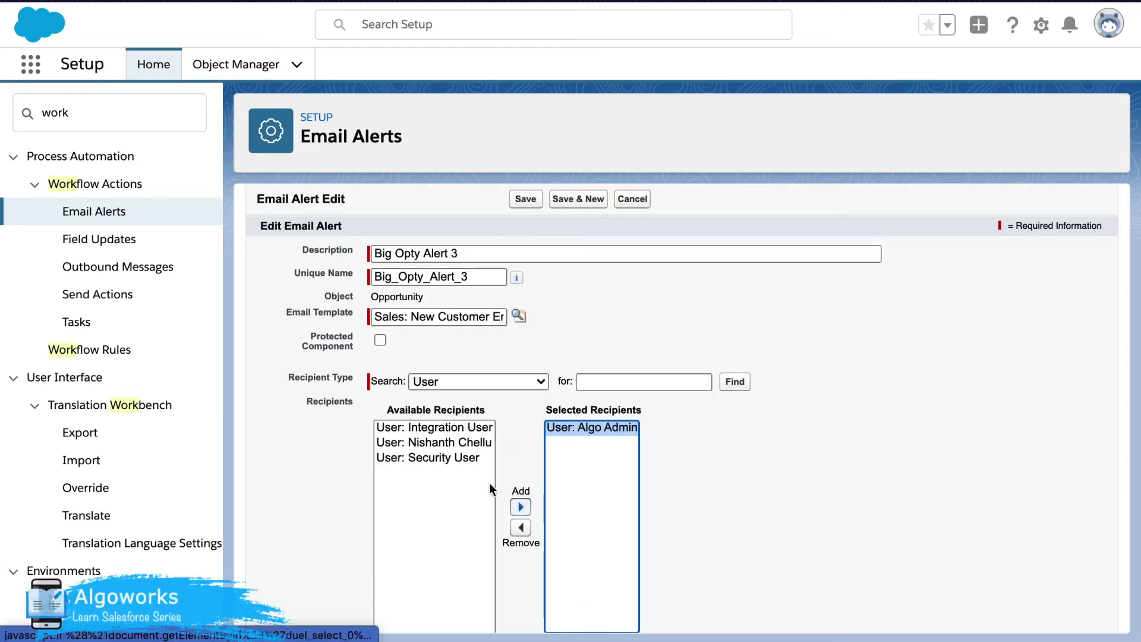
click(449, 445)
click(521, 507)
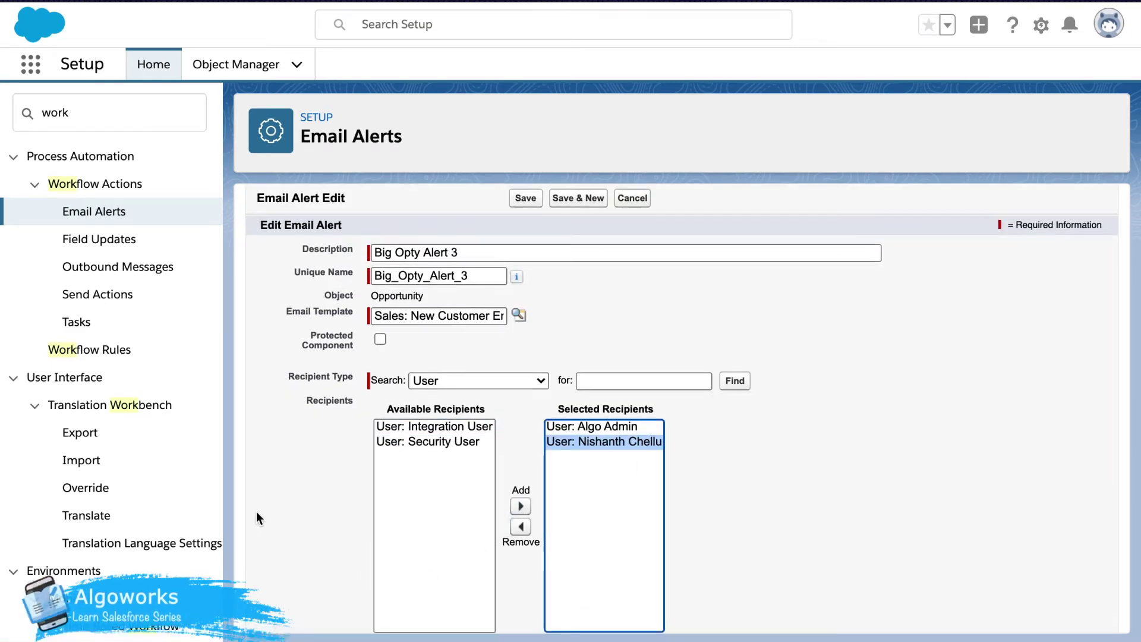
scroll(256, 511, down, 5)
click(525, 609)
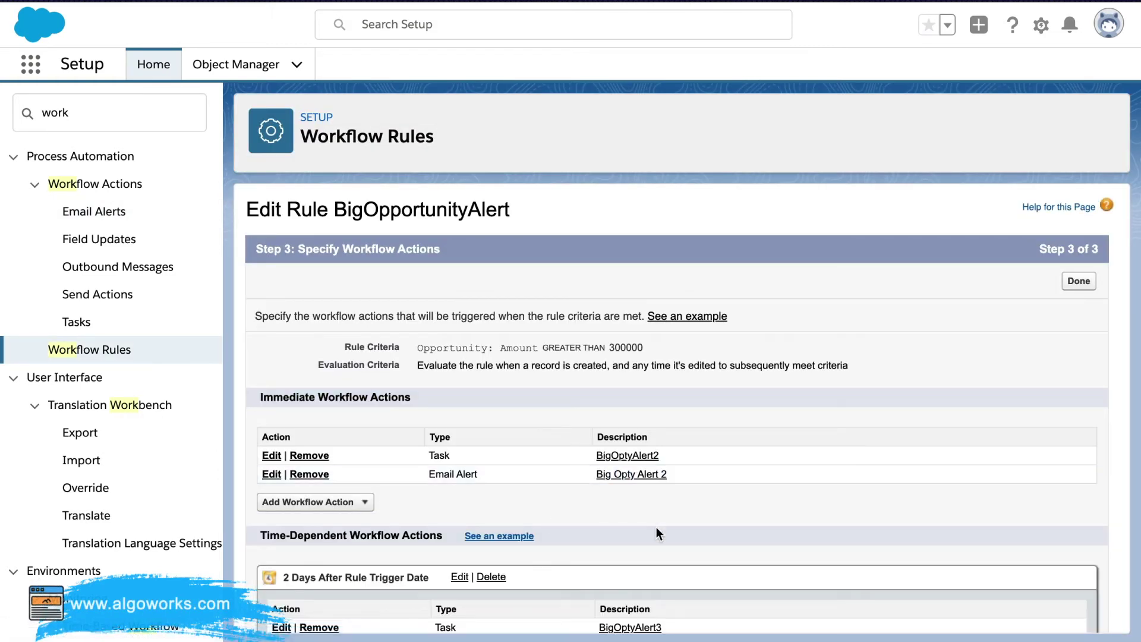
- Finish the actions and review the rule detail showing Amount GREATER THAN 300000
scroll(710, 485, down, 3)
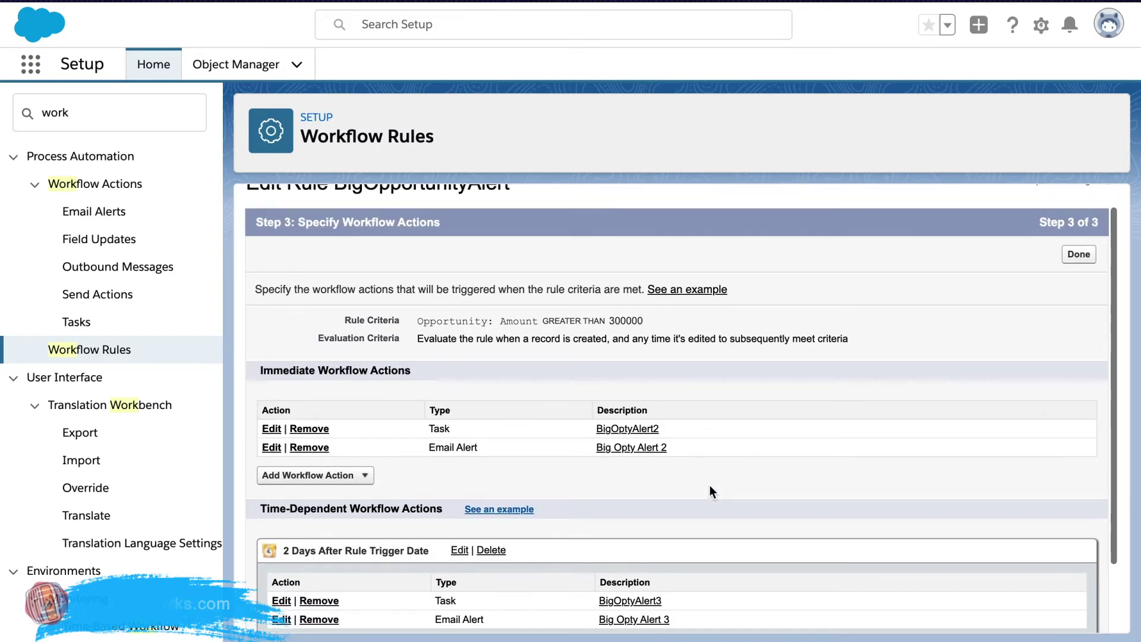
scroll(709, 485, up, 3)
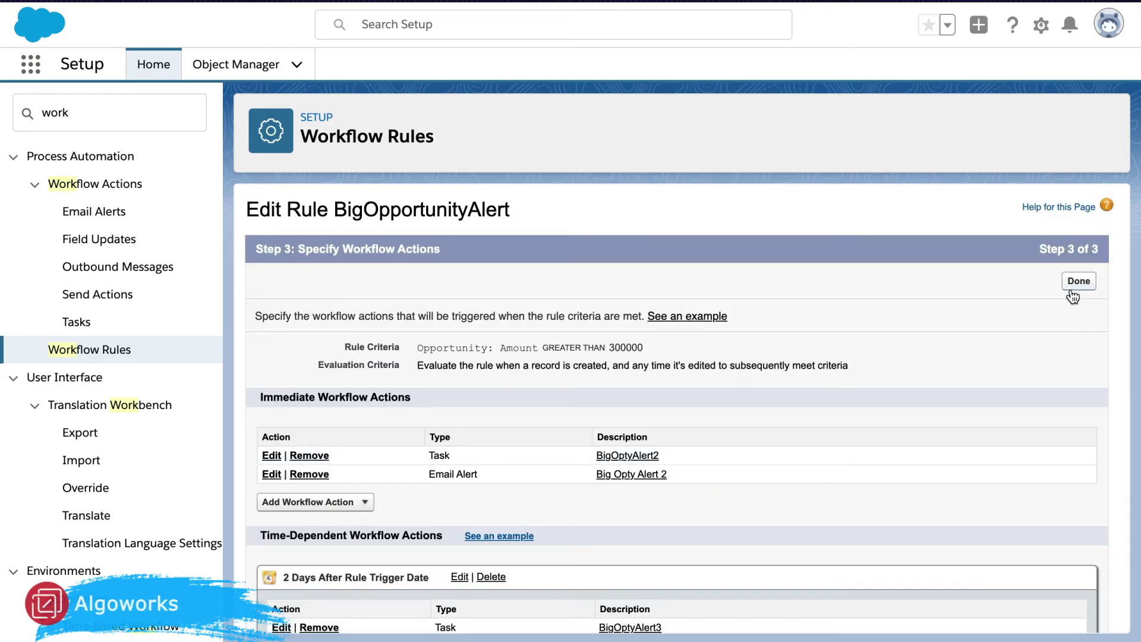
click(1077, 283)
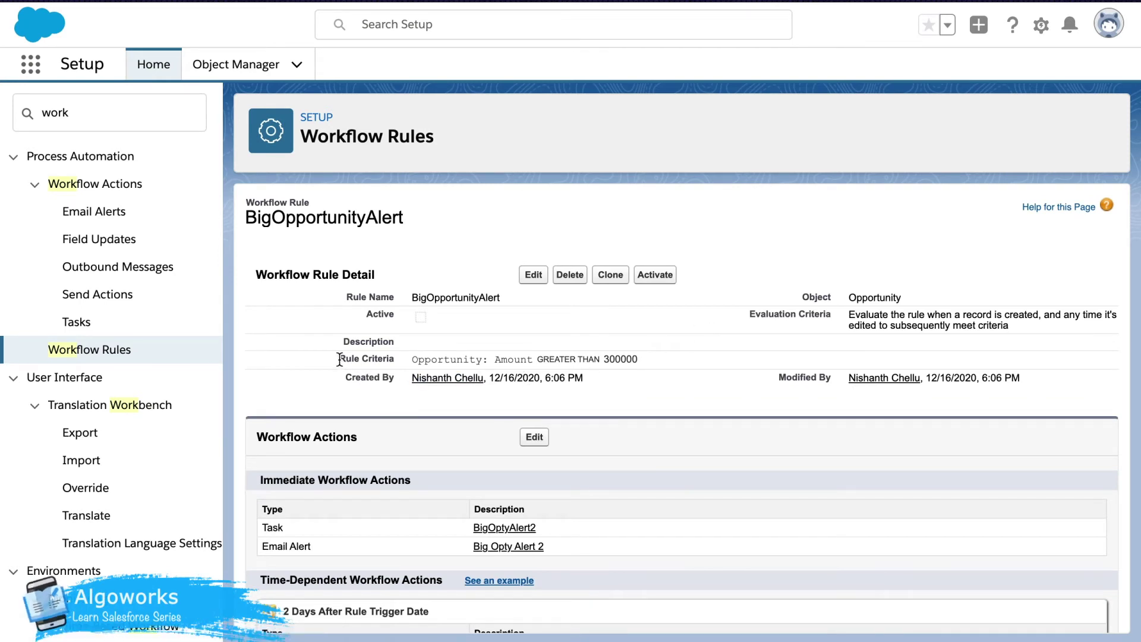
drag(340, 359, 651, 358)
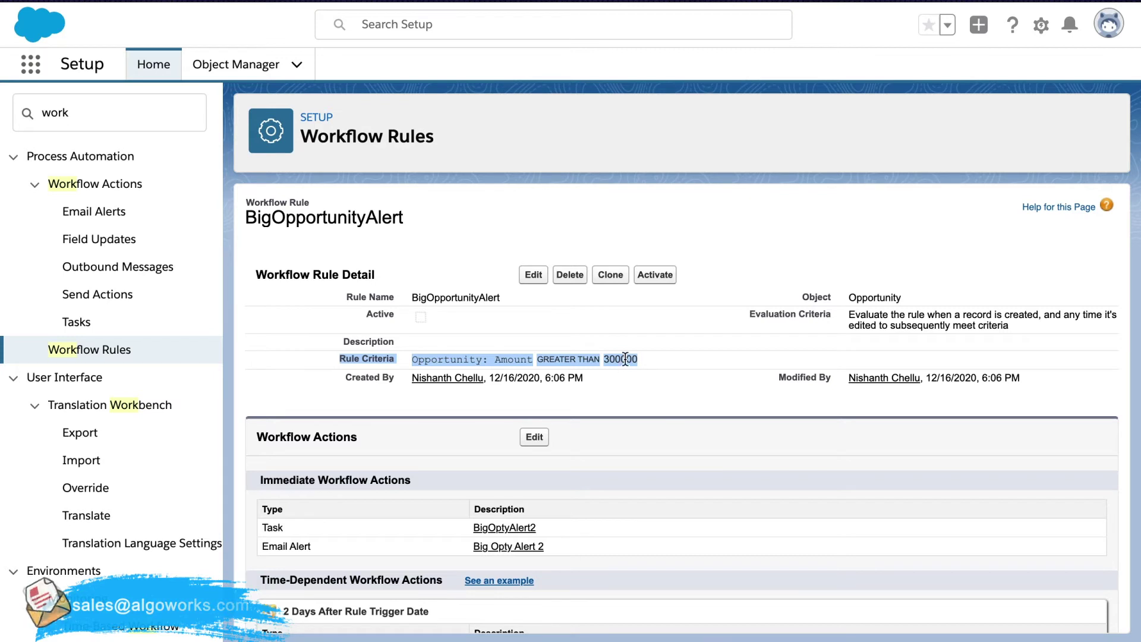
click(590, 415)
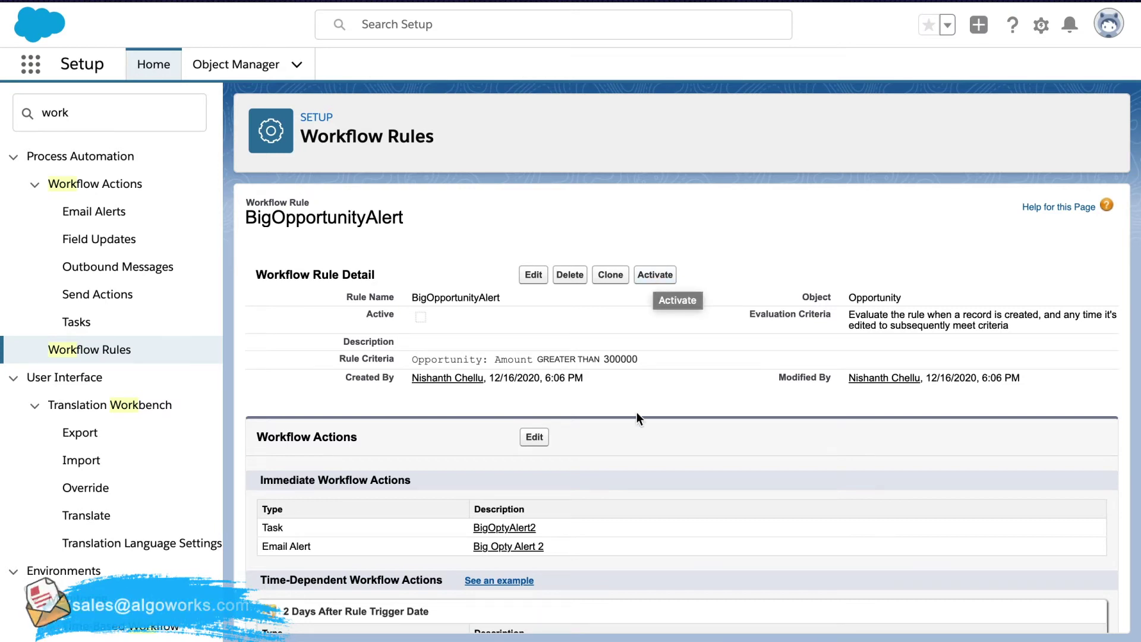
scroll(636, 412, down, 5)
scroll(637, 412, up, 5)
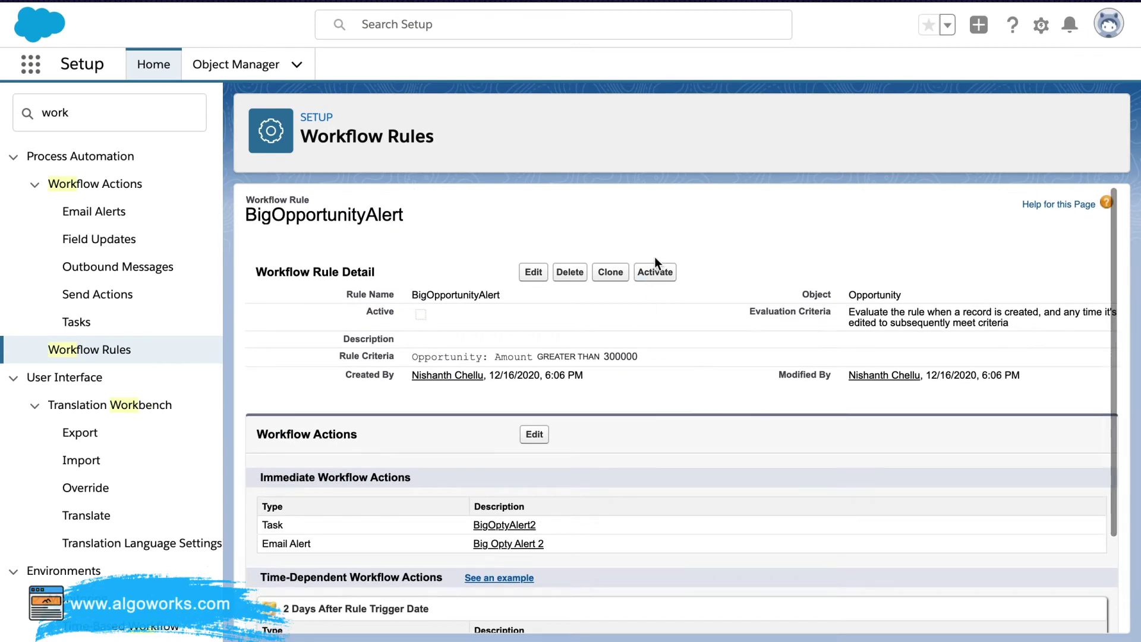
scroll(637, 334, down, 3)
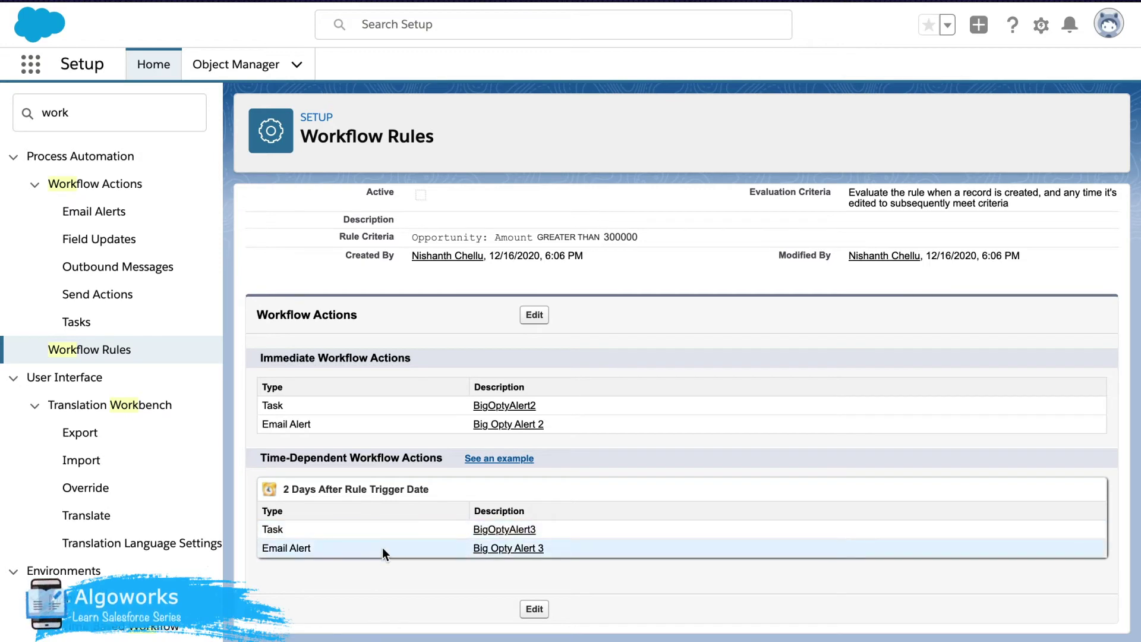
scroll(654, 493, up, 3)
- Activate the BigOpportunityAlert workflow rule
click(656, 275)
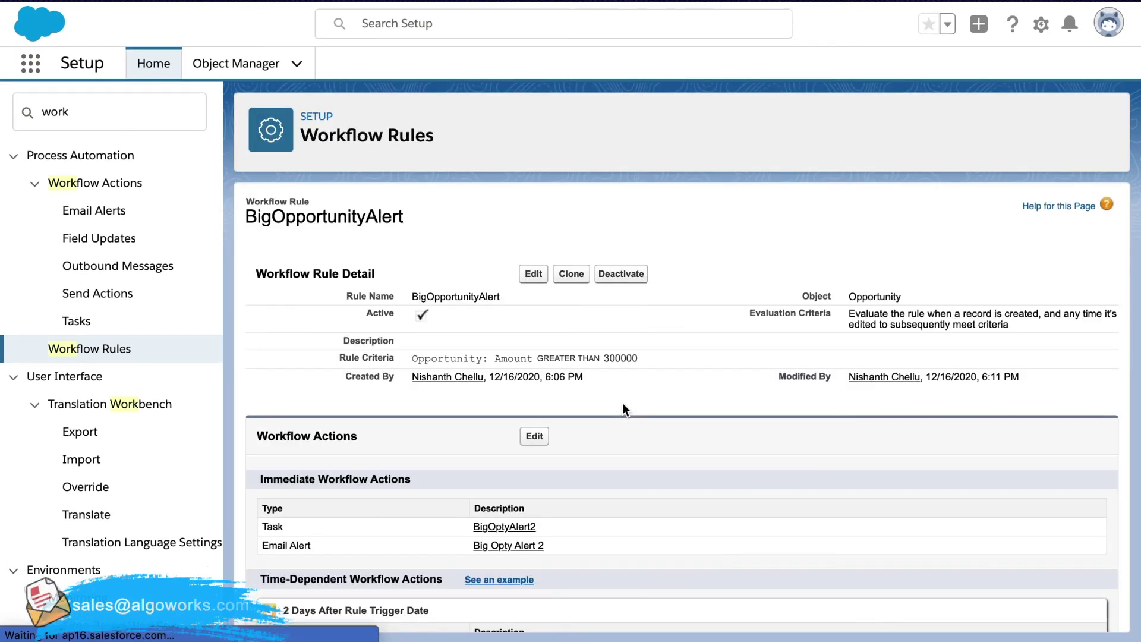
scroll(623, 408, down, 5)
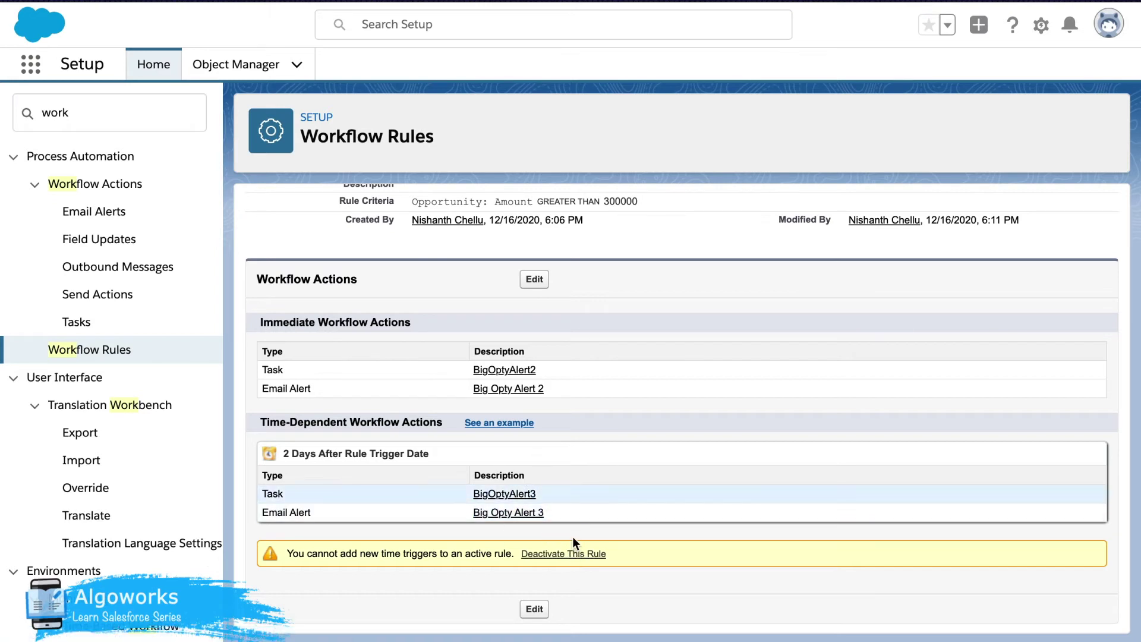
scroll(588, 327, up, 3)
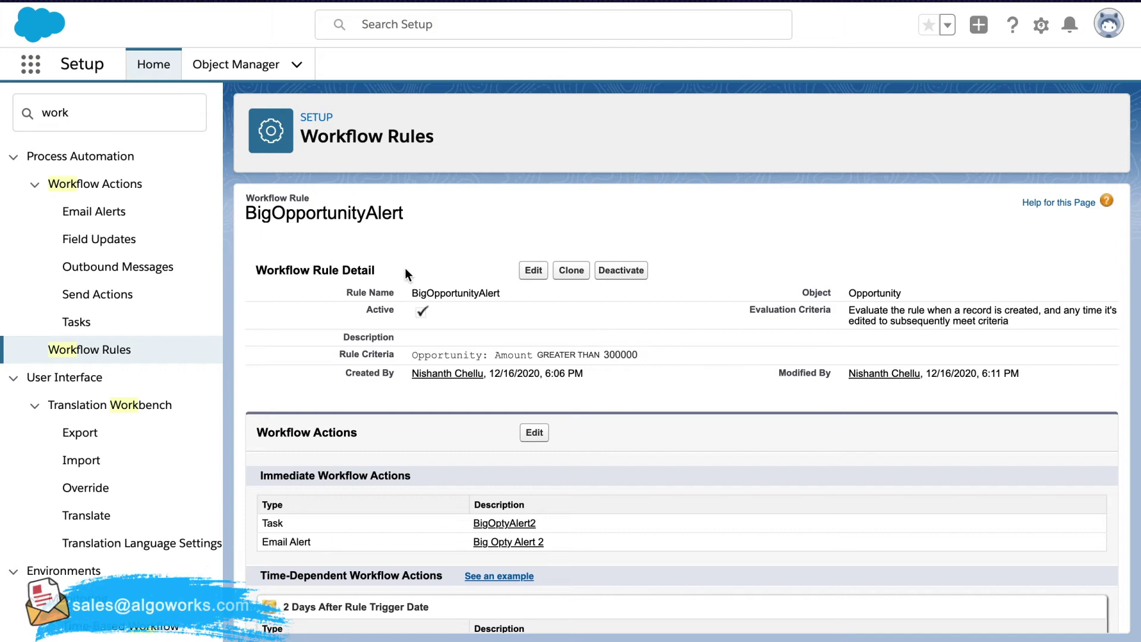
- Return to Workflow Rules and continue past the introduction page
click(102, 349)
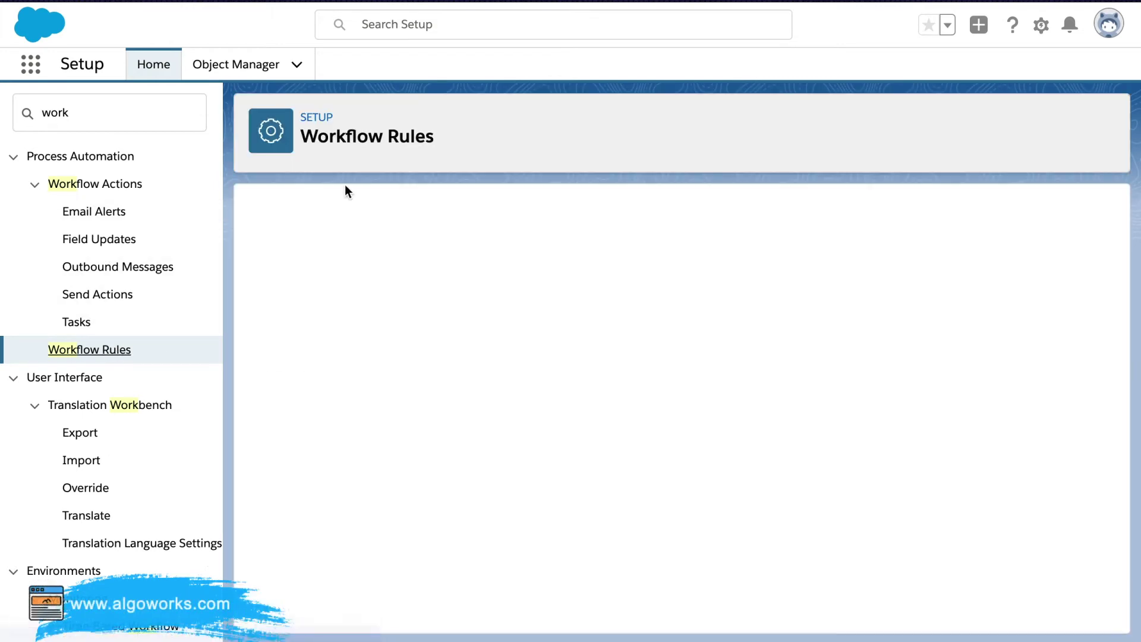
scroll(398, 528, down, 3)
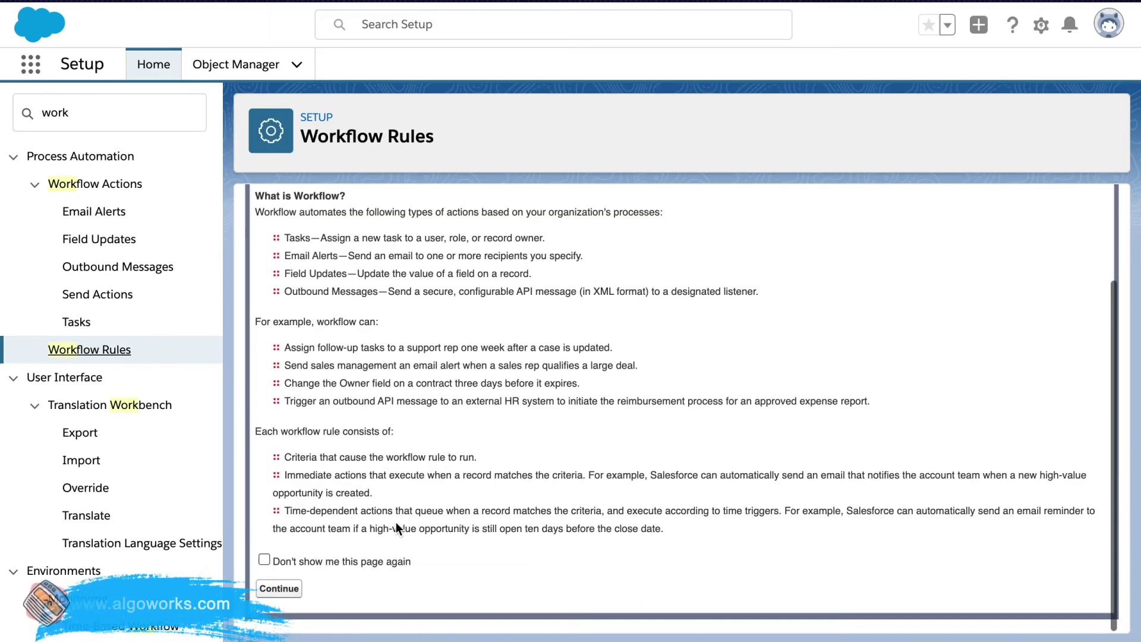
click(282, 589)
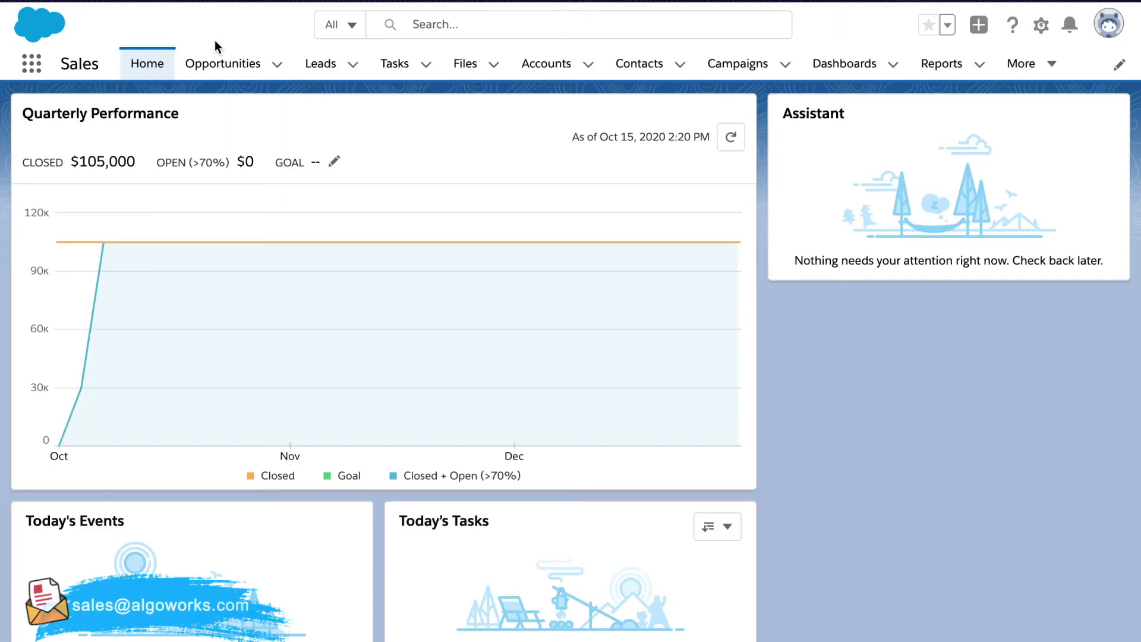
- Start a new opportunity with amount $321,000 and close date 12/21/2020
click(238, 77)
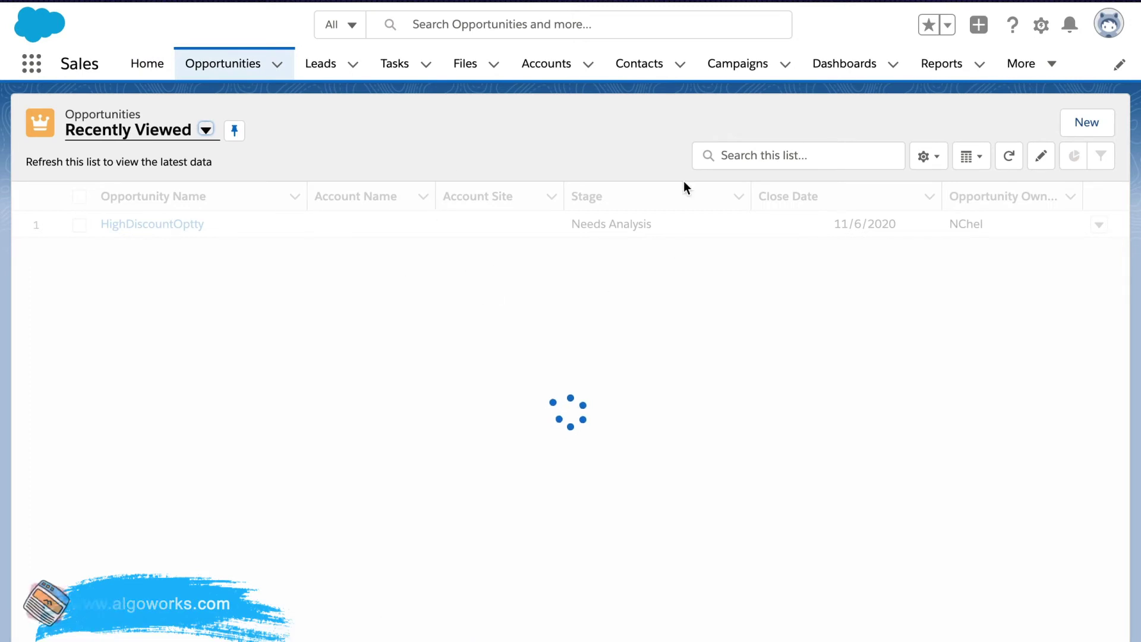
click(1085, 121)
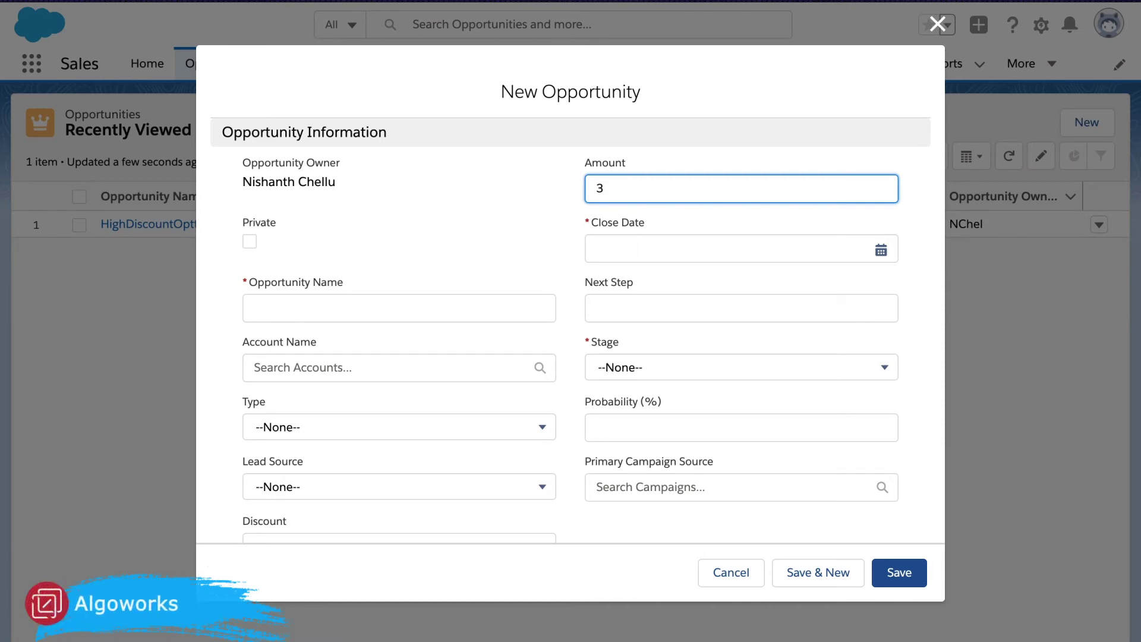
text(21)
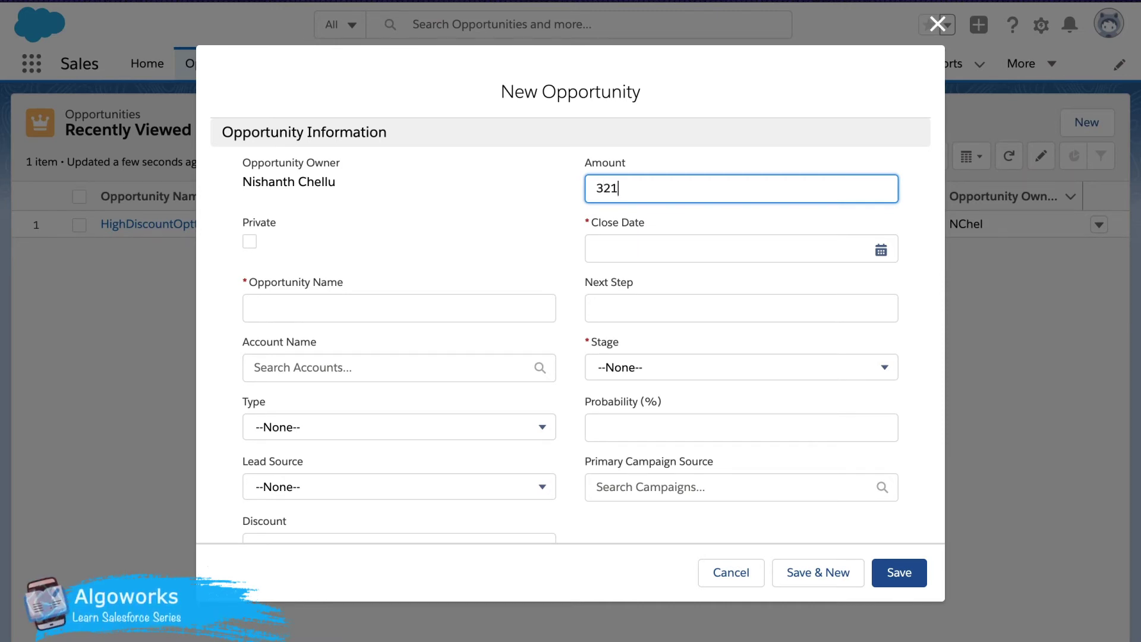
text(0)
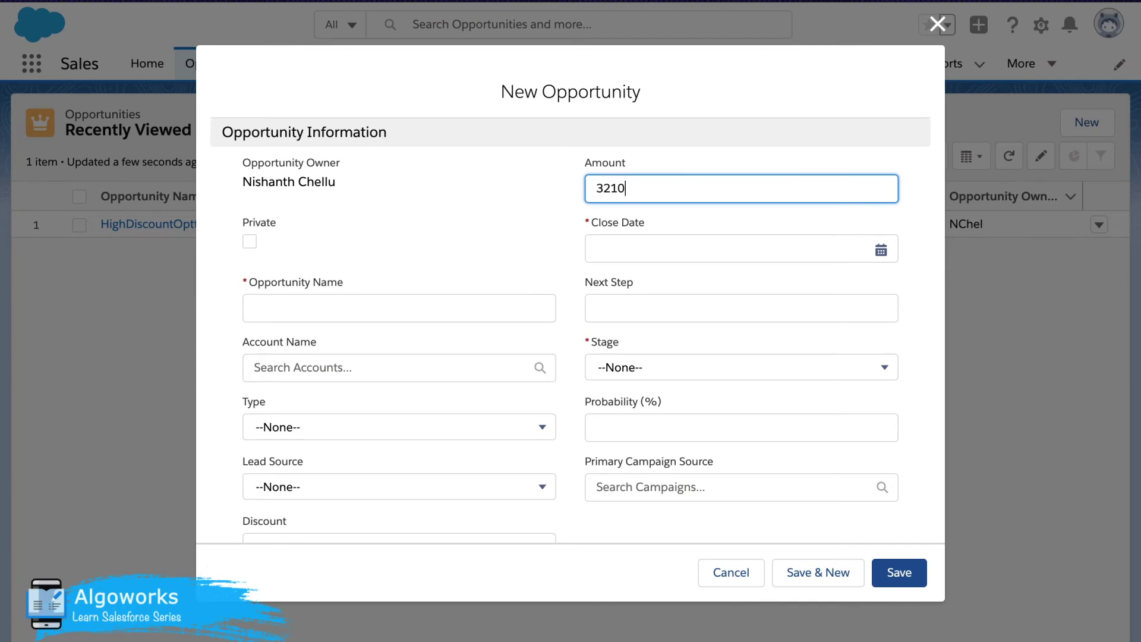
text(00)
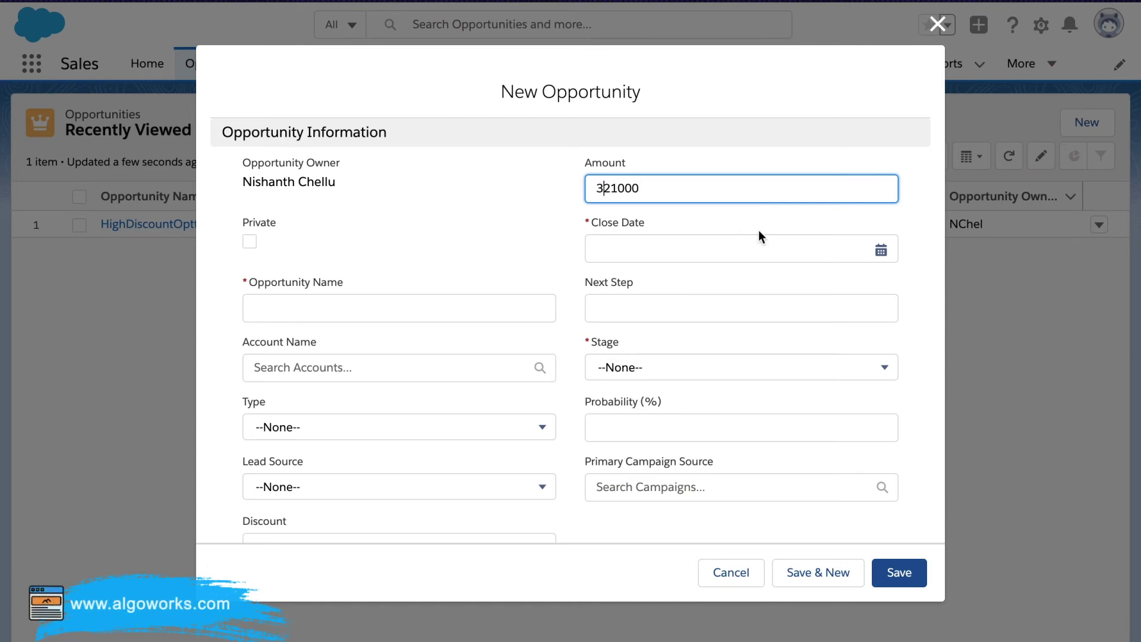
click(888, 250)
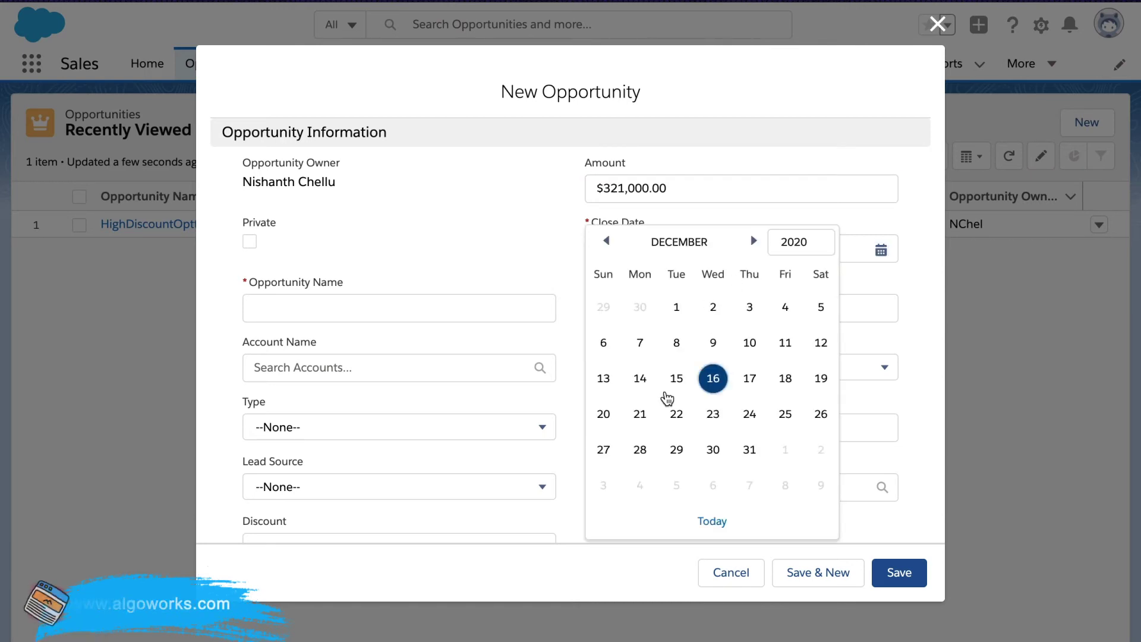
click(641, 416)
- Name the opportunity BigOptyAlert3 and set its stage to Value Proposition
click(370, 298)
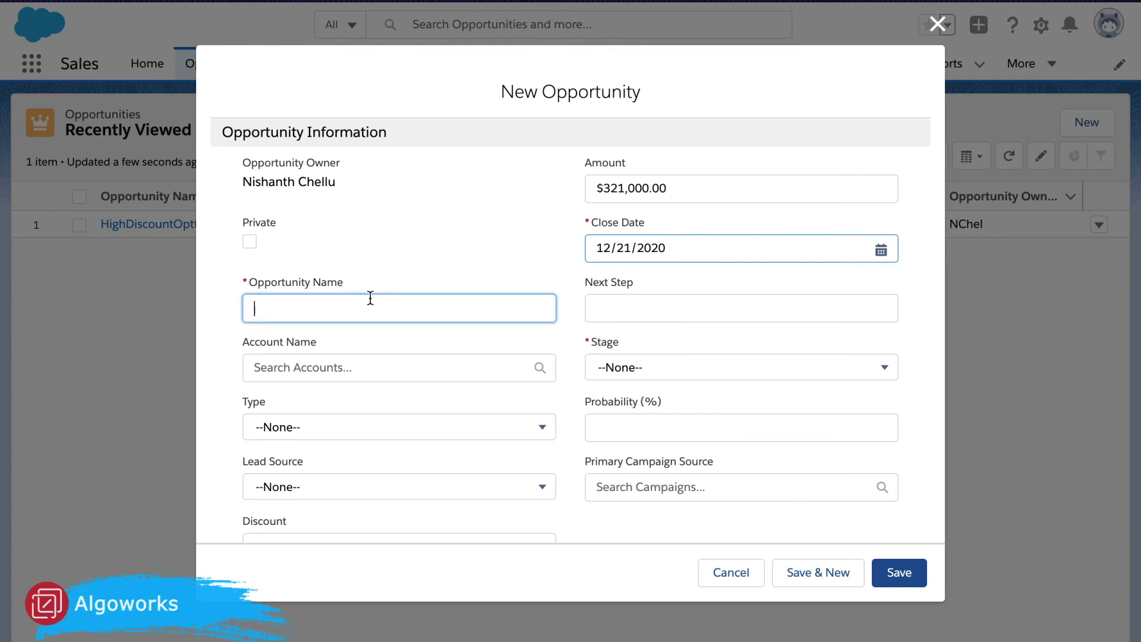
text(BigOPTY)
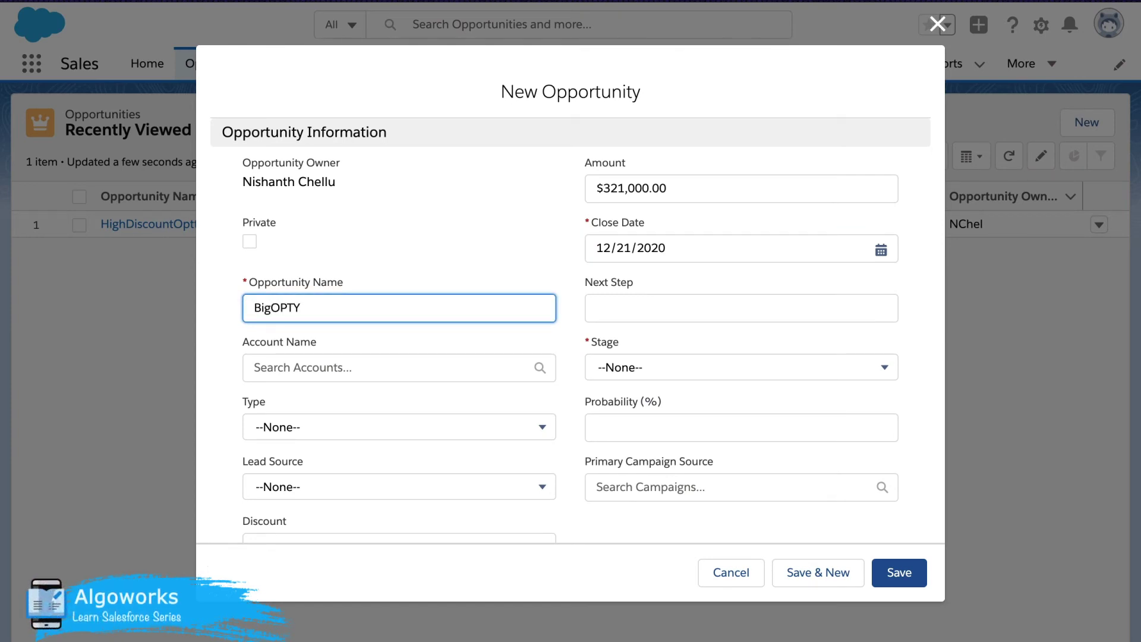
text(Alert)
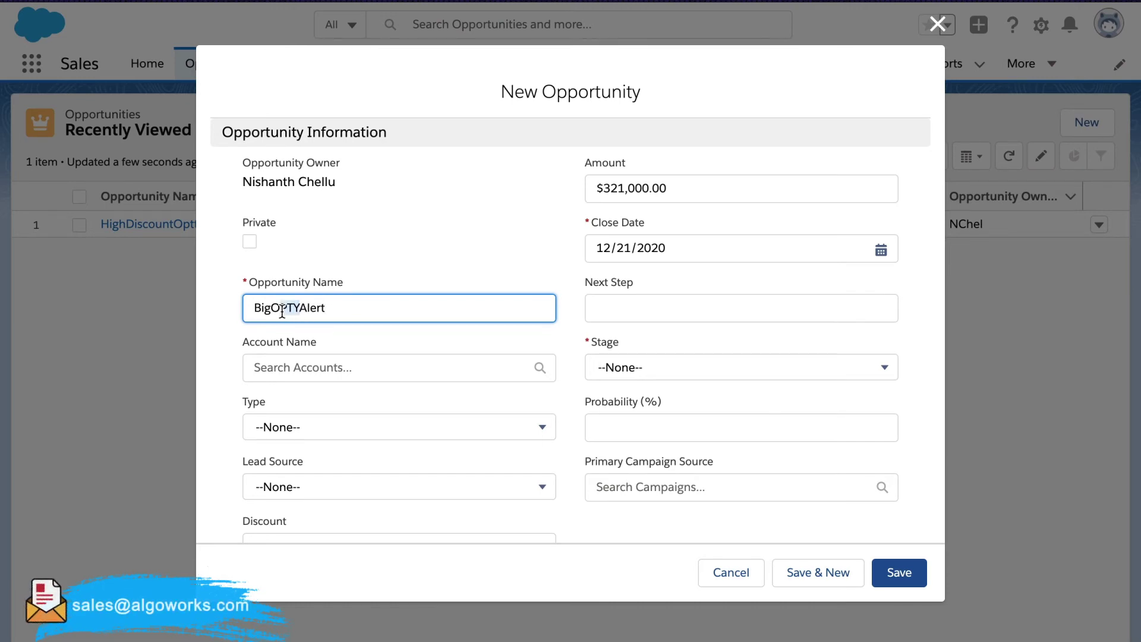
text(pty)
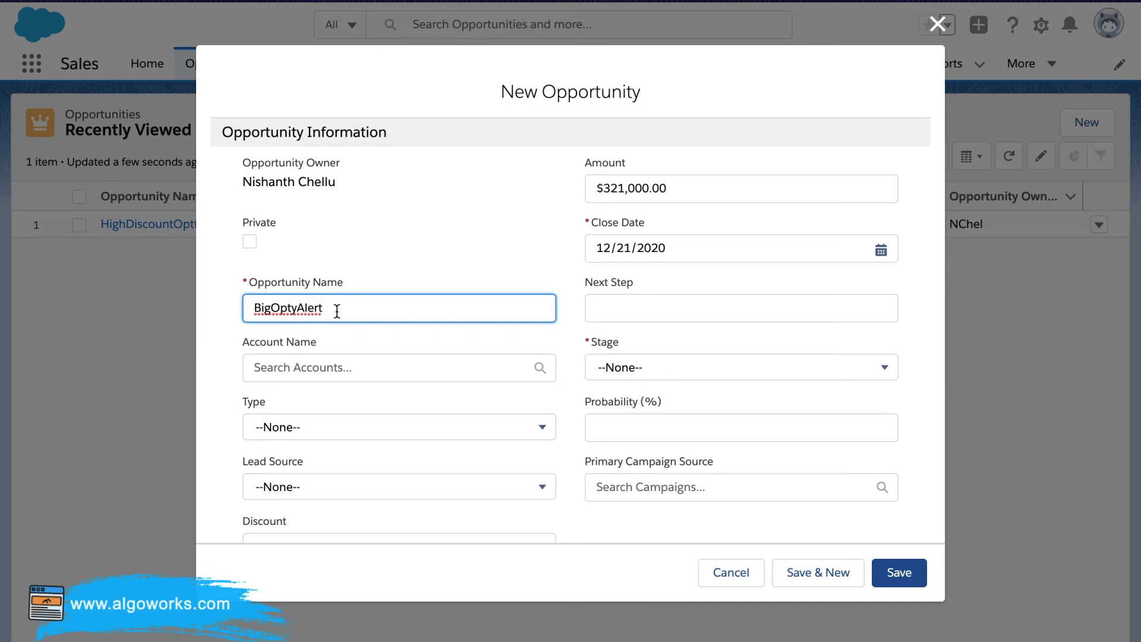
text(3)
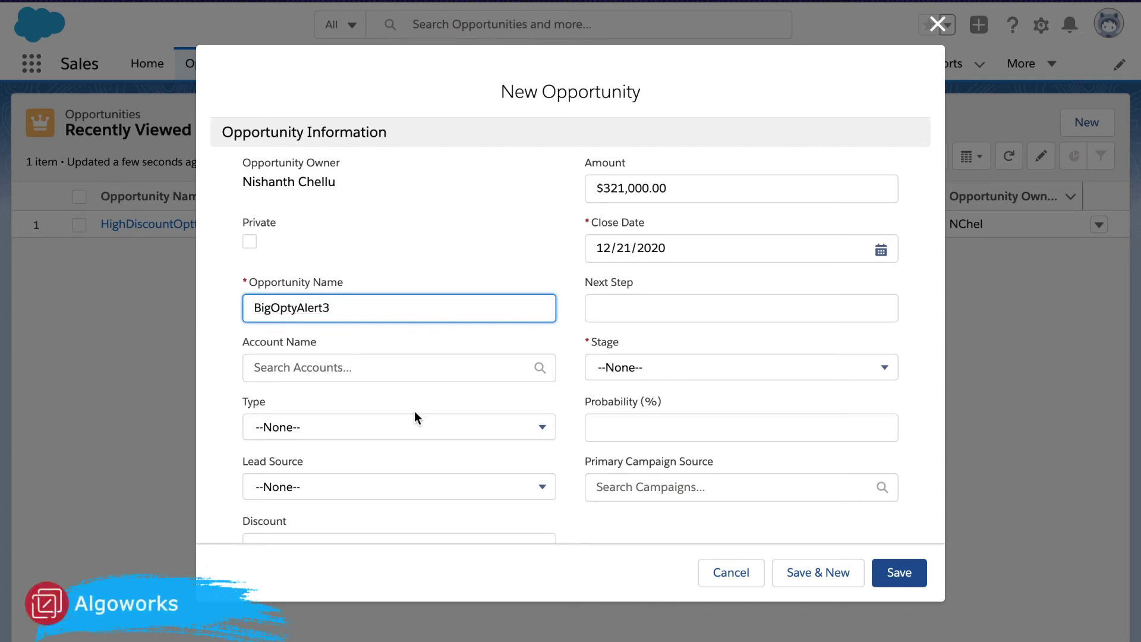
click(609, 371)
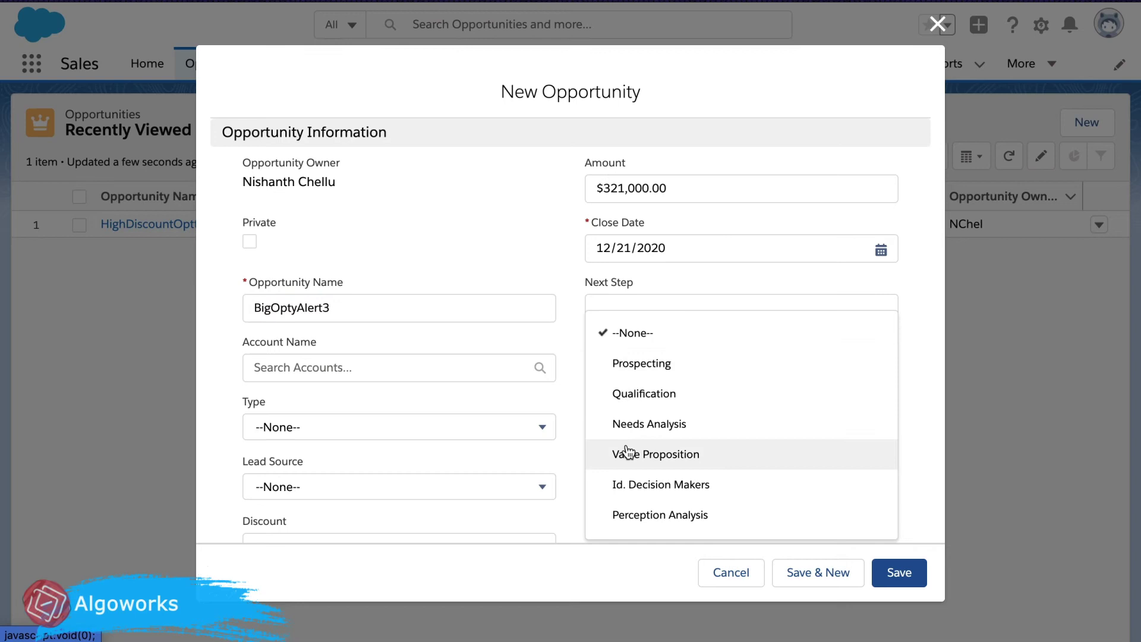
click(709, 456)
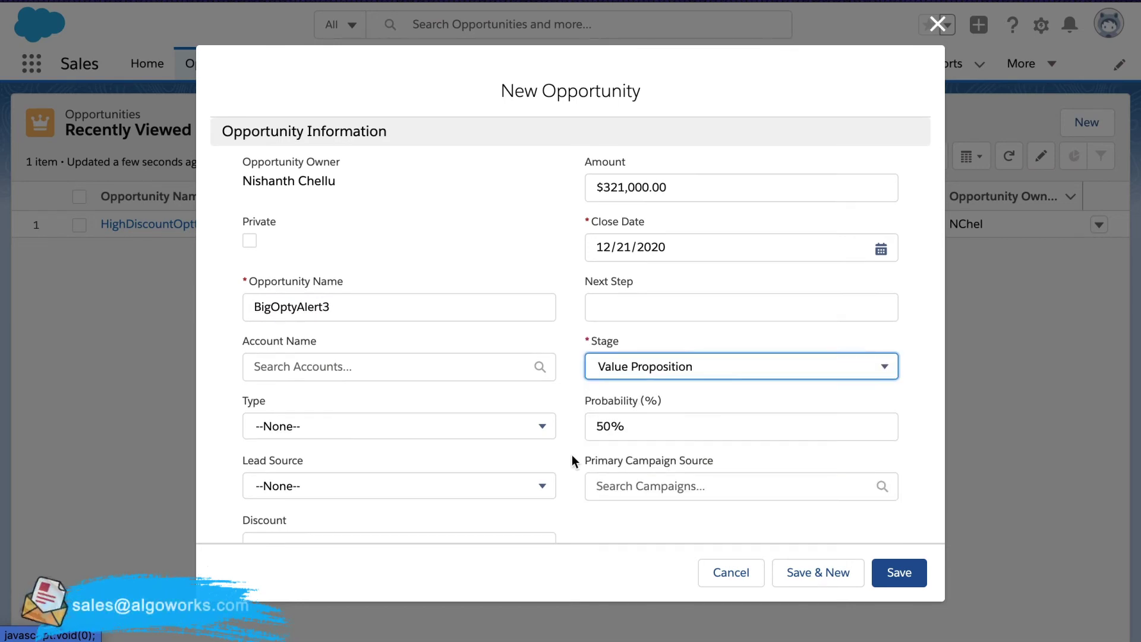
scroll(572, 454, down, 7)
scroll(572, 455, up, 8)
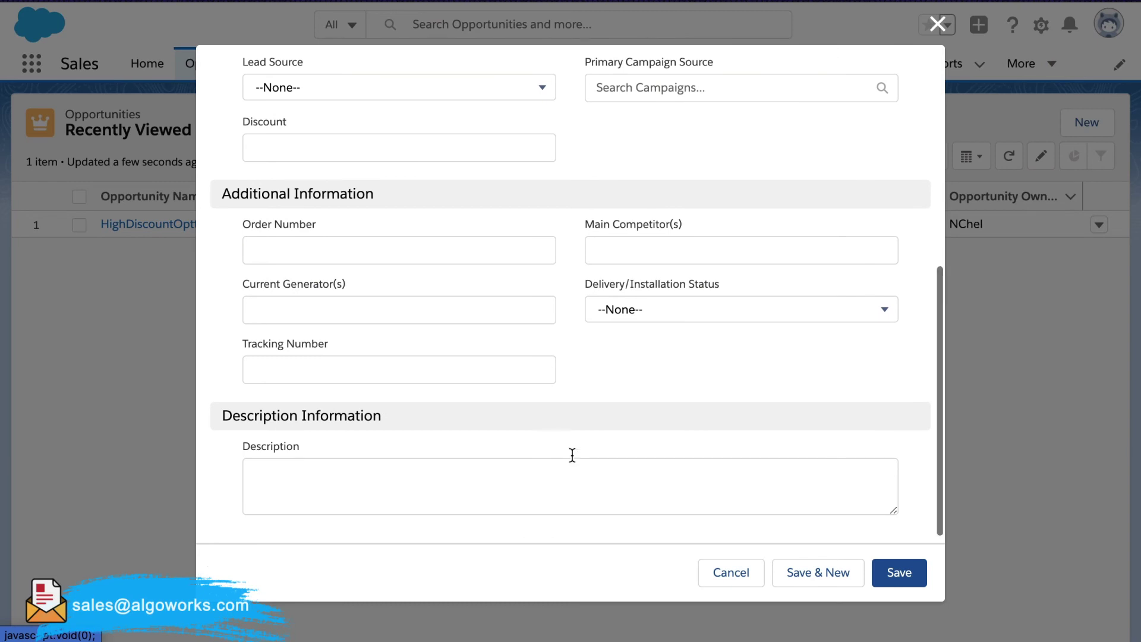
- Save BigOptyAlert3 and check its Activity for the upcoming BigOptyAlert2 task
click(895, 580)
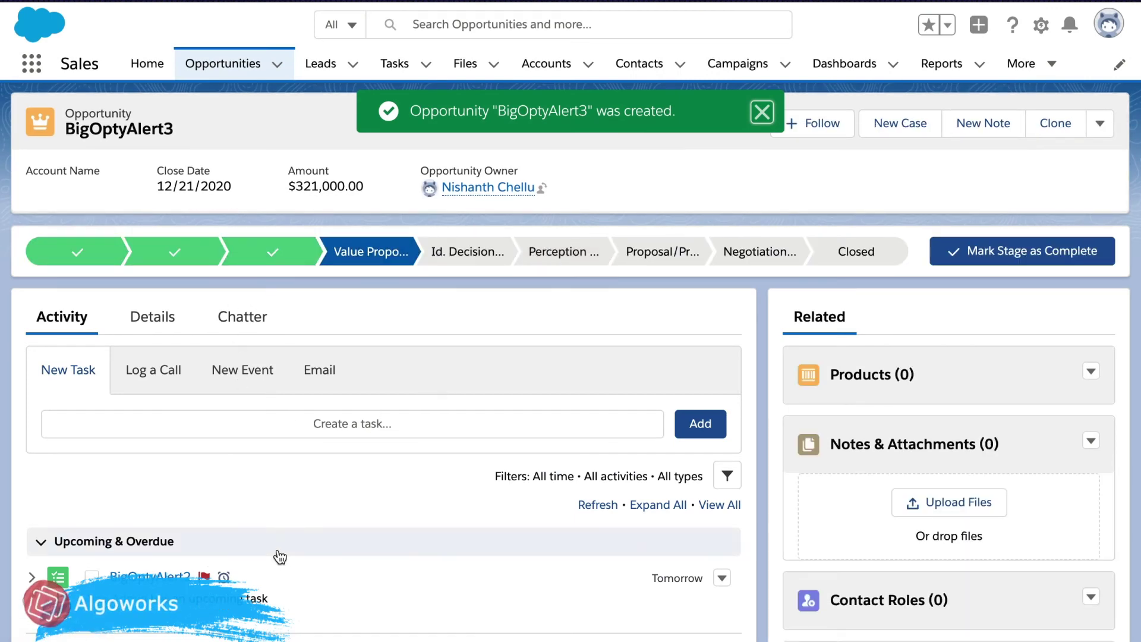
scroll(280, 535, down, 2)
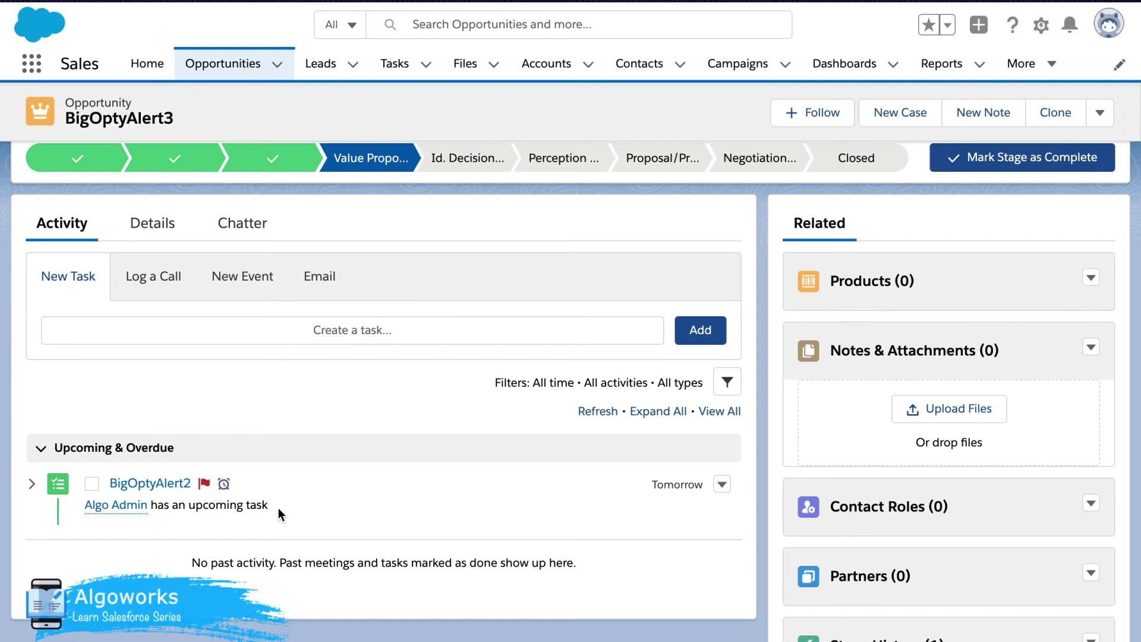
drag(280, 514, 51, 473)
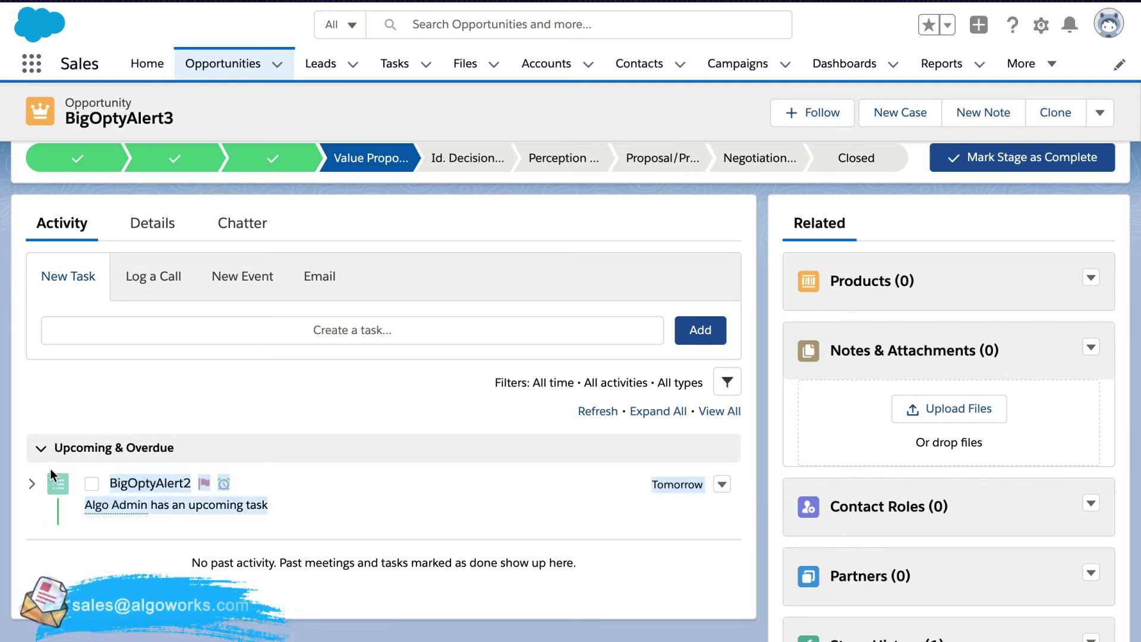
click(397, 510)
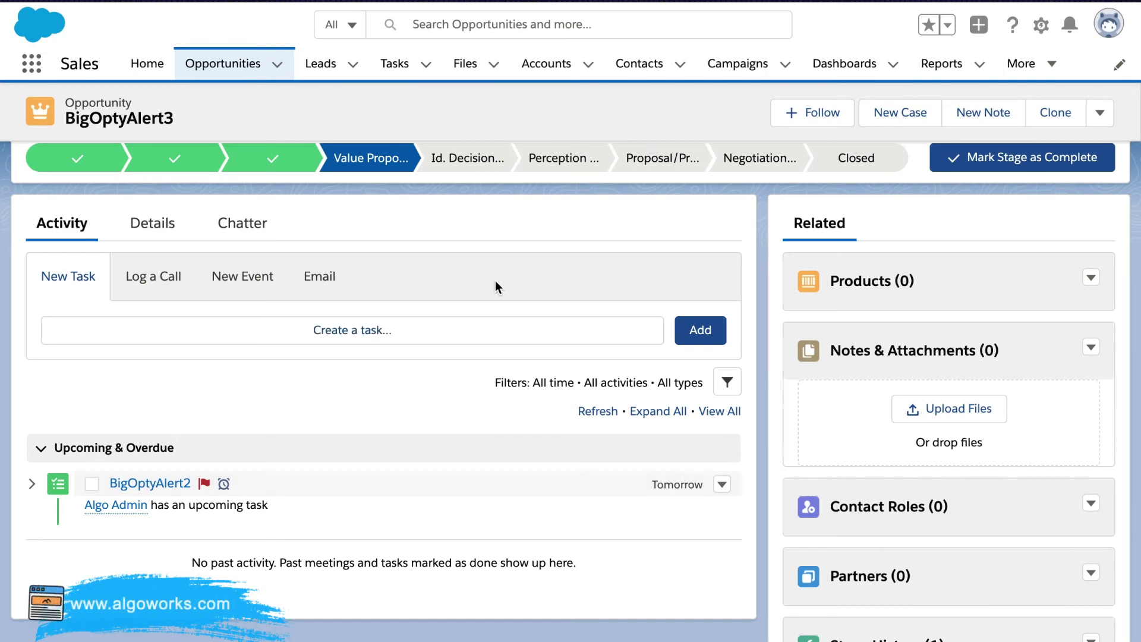
scroll(497, 287, up, 3)
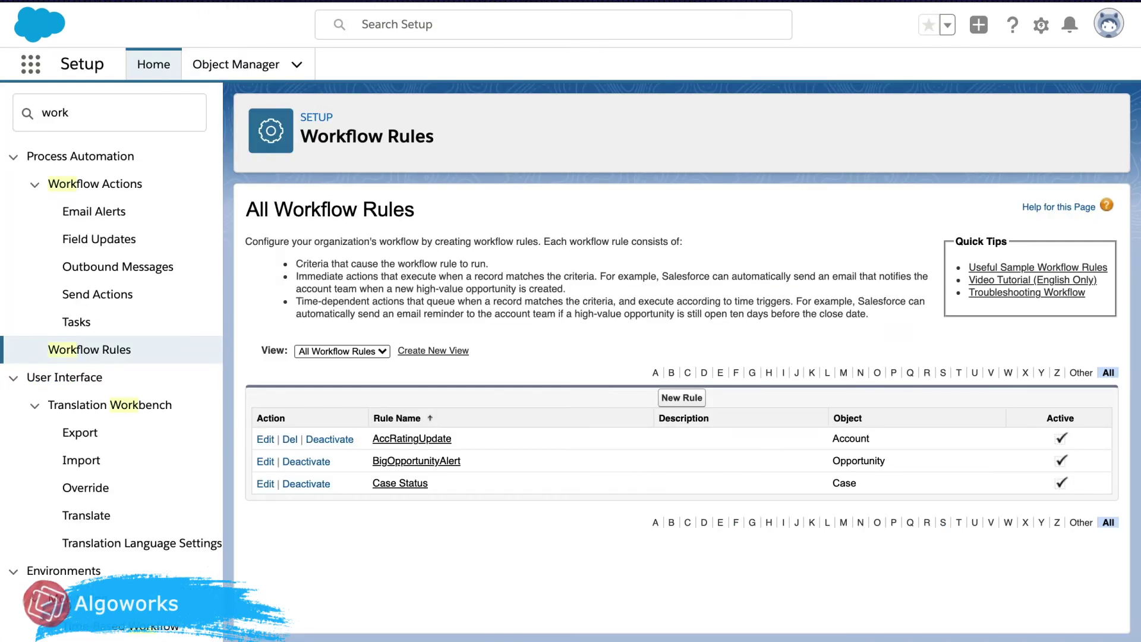
- Search Setup's Quick Find for 'user' and open the Users list
click(122, 109)
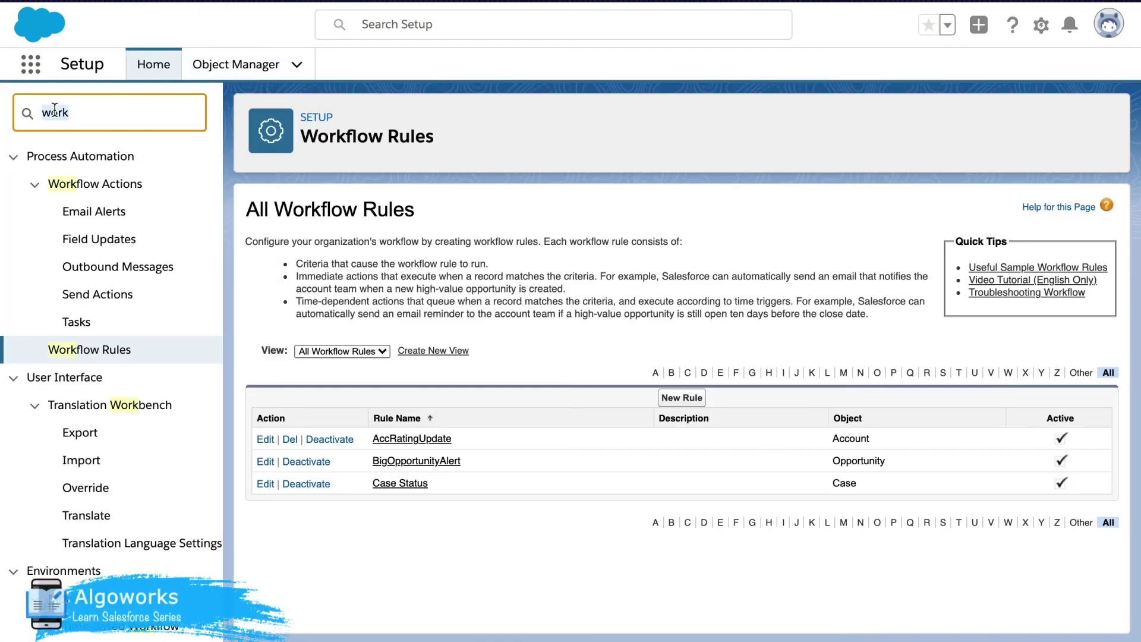
text(user)
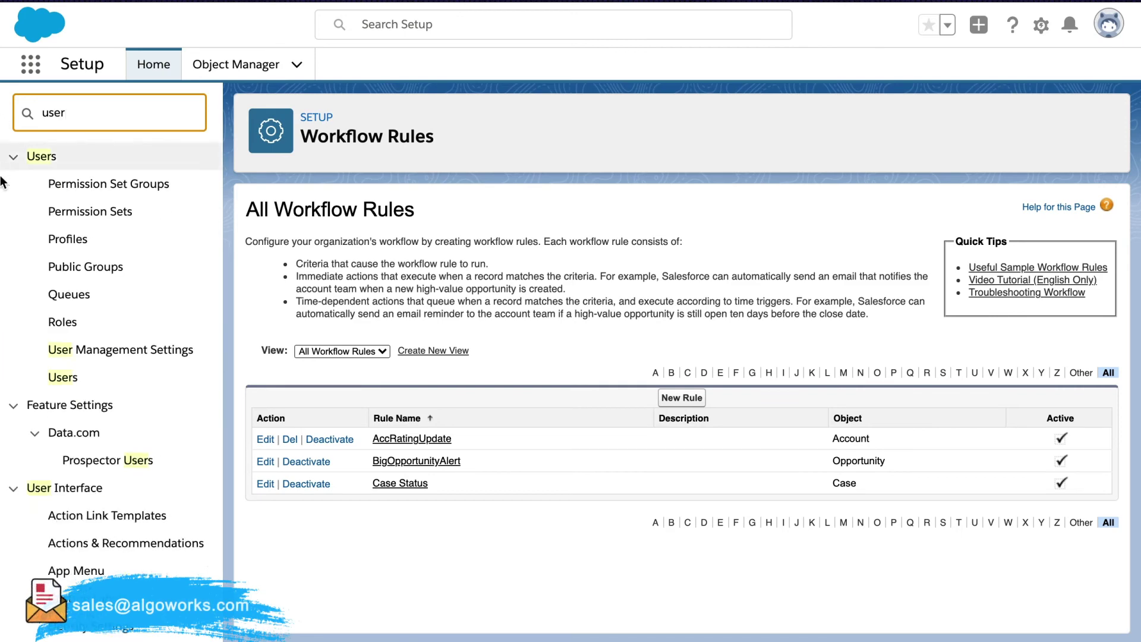
click(66, 376)
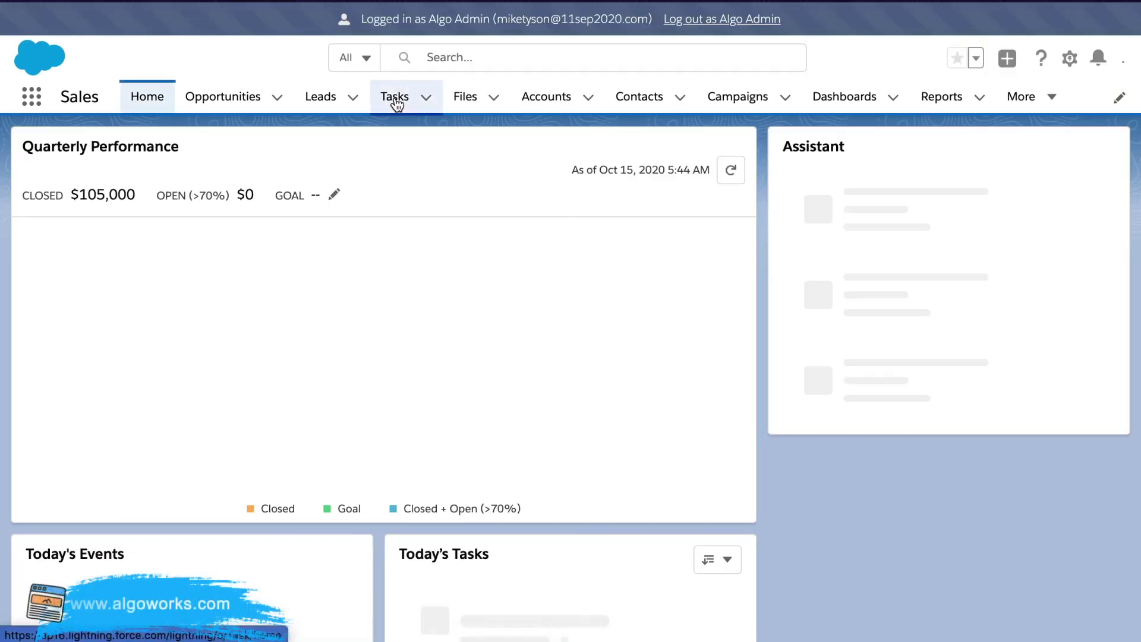
- Open the BigOptyAlert2 task from the Open Tasks list view
click(395, 97)
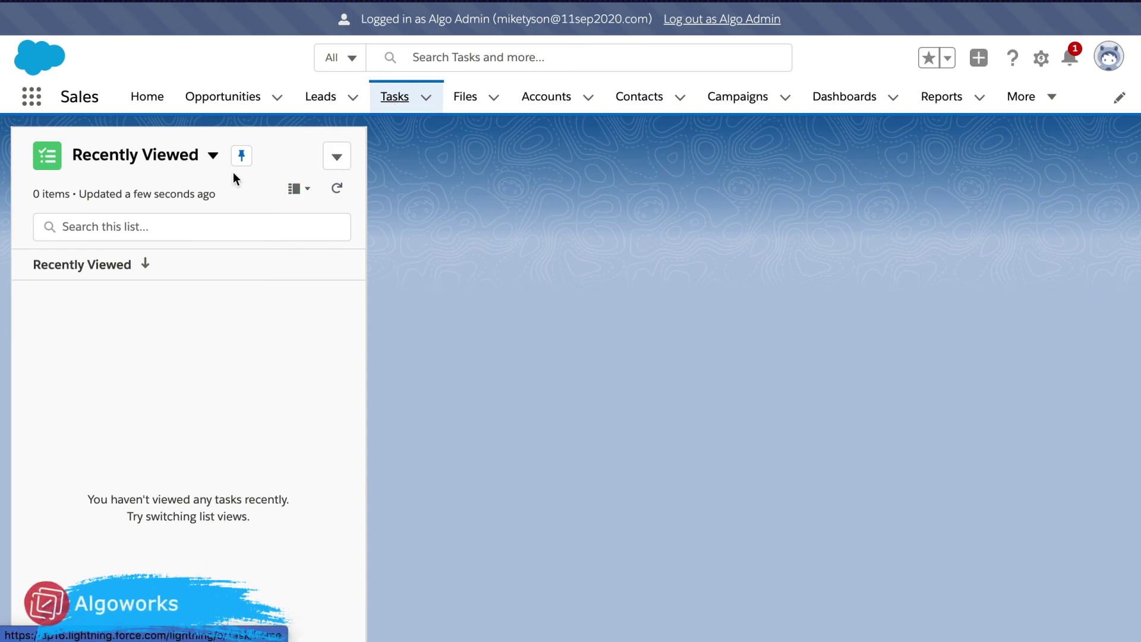
click(213, 158)
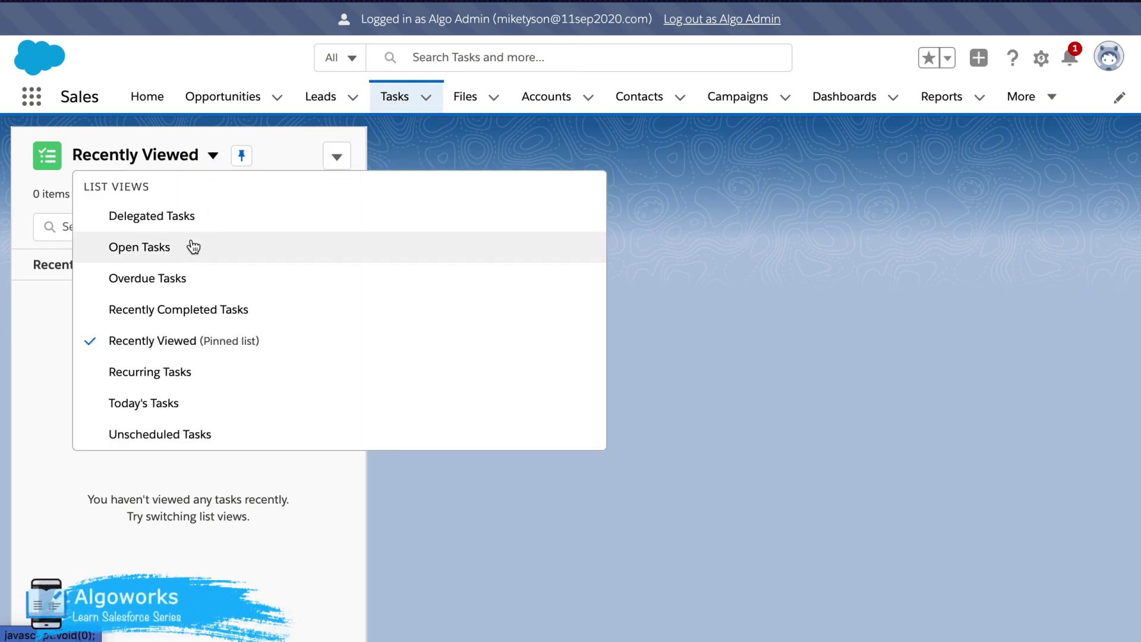
click(178, 251)
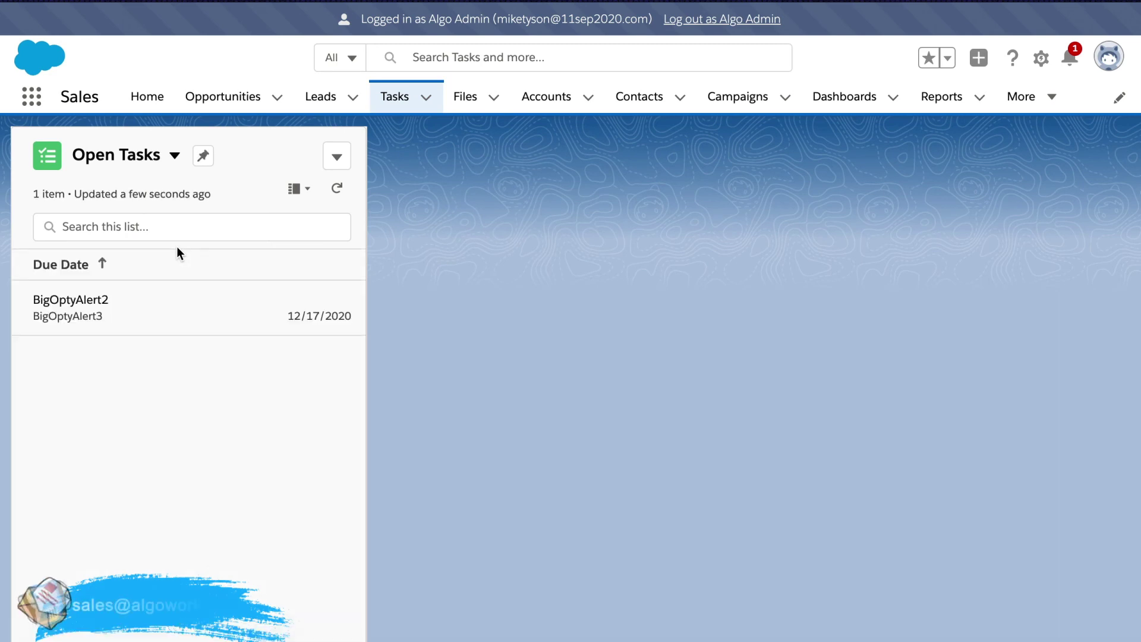
click(135, 316)
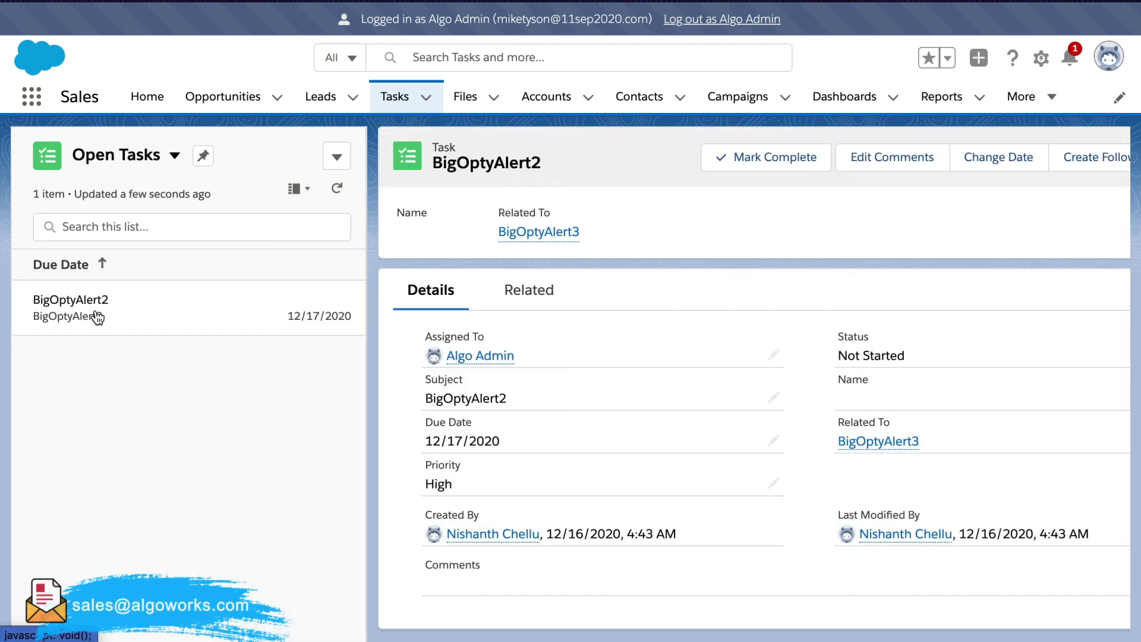